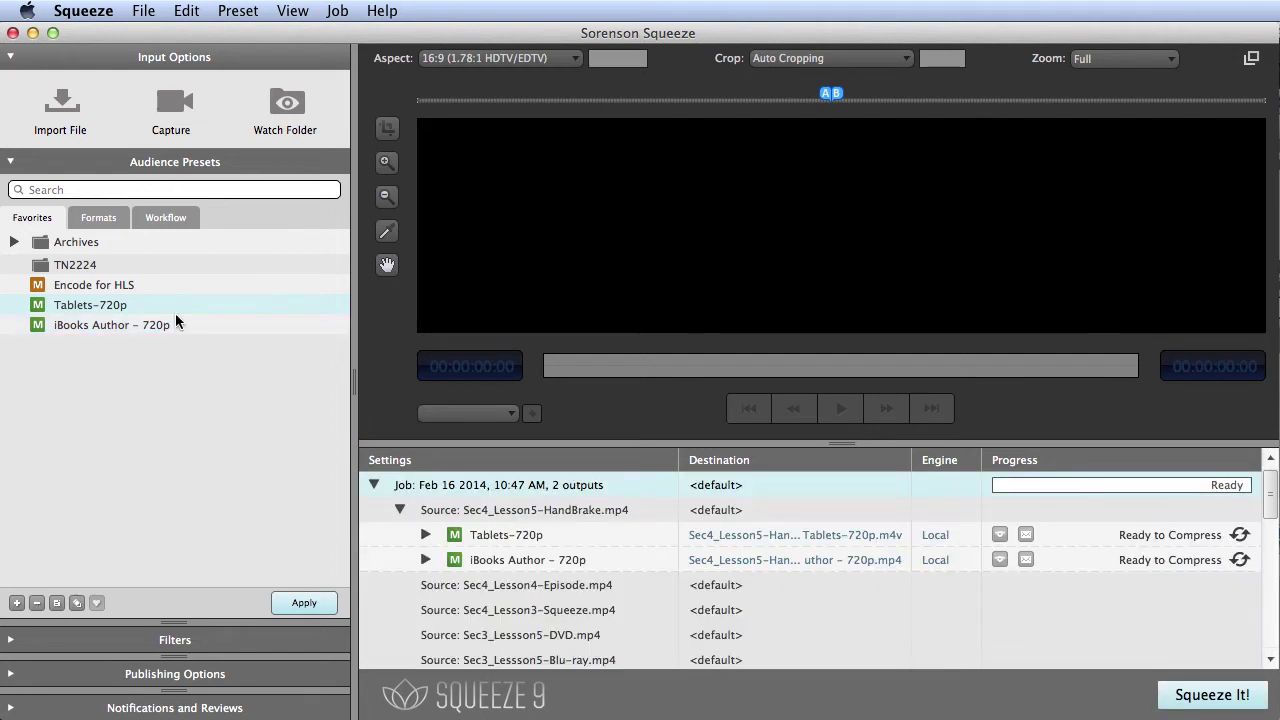
Assign the Encode for HLS preset to the source Sec4_Lesson4-Episode.mp4 and check the options of the Tablets-720p output.
left_click_drag(52, 288, 491, 586)
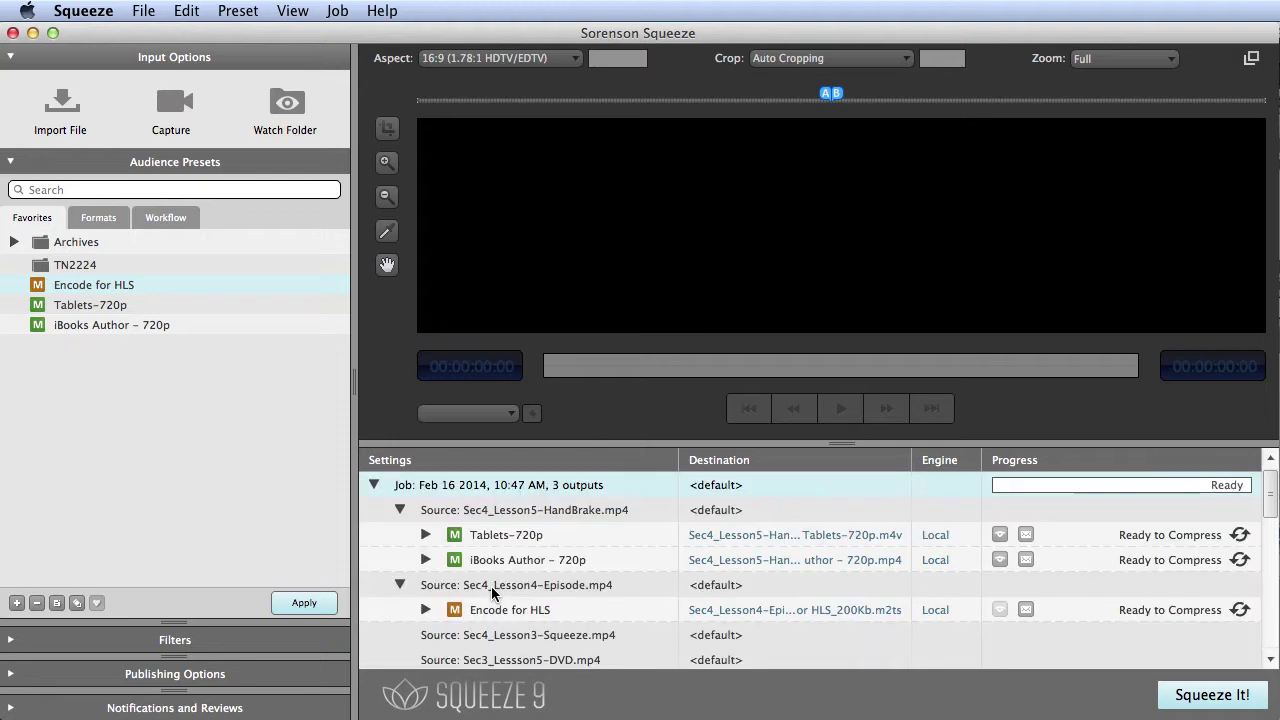
right_click(518, 536)
left_click(548, 548)
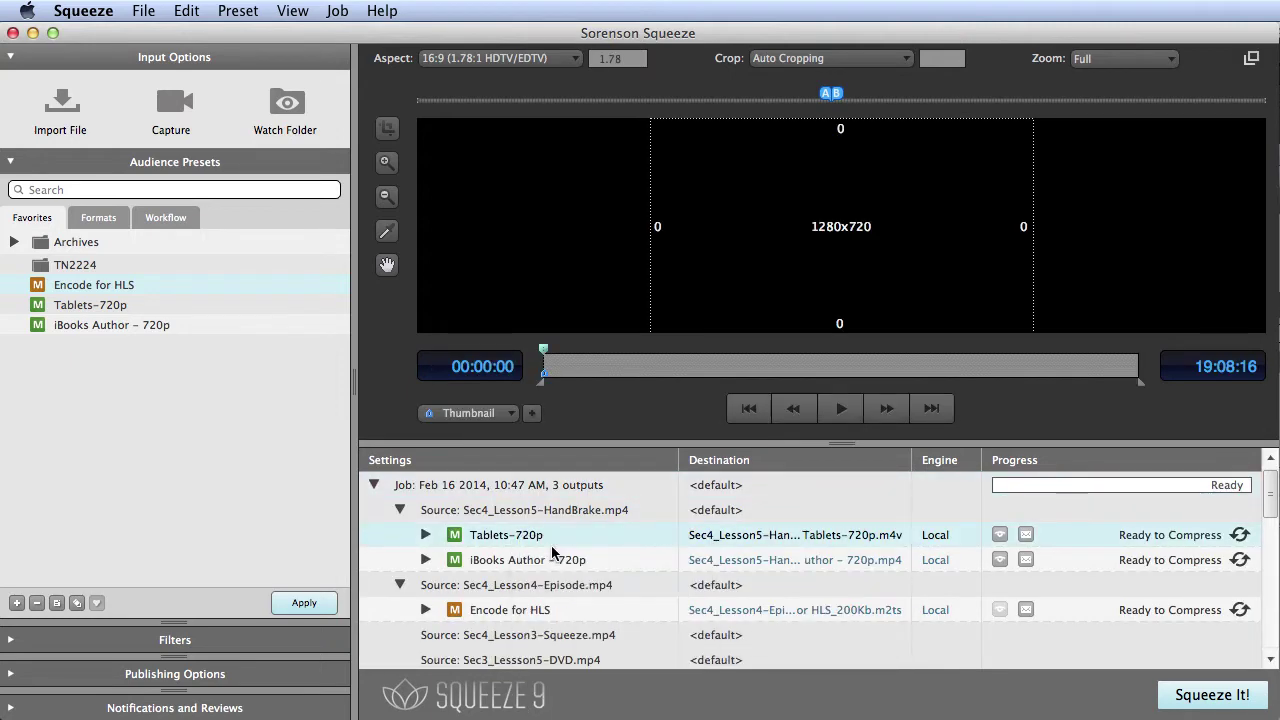
key("Escape")
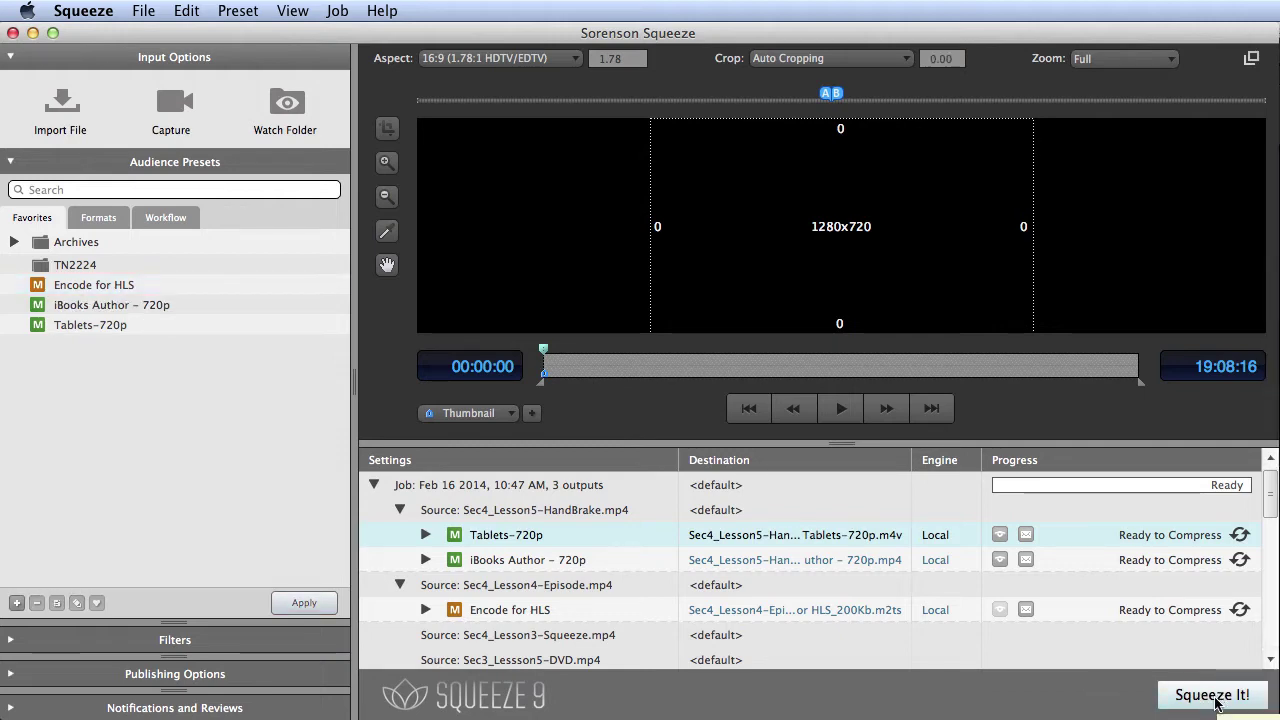
Open the 480p QUMU1 preset among the MPEG-4 formats and examine its available video codecs.
left_click(104, 220)
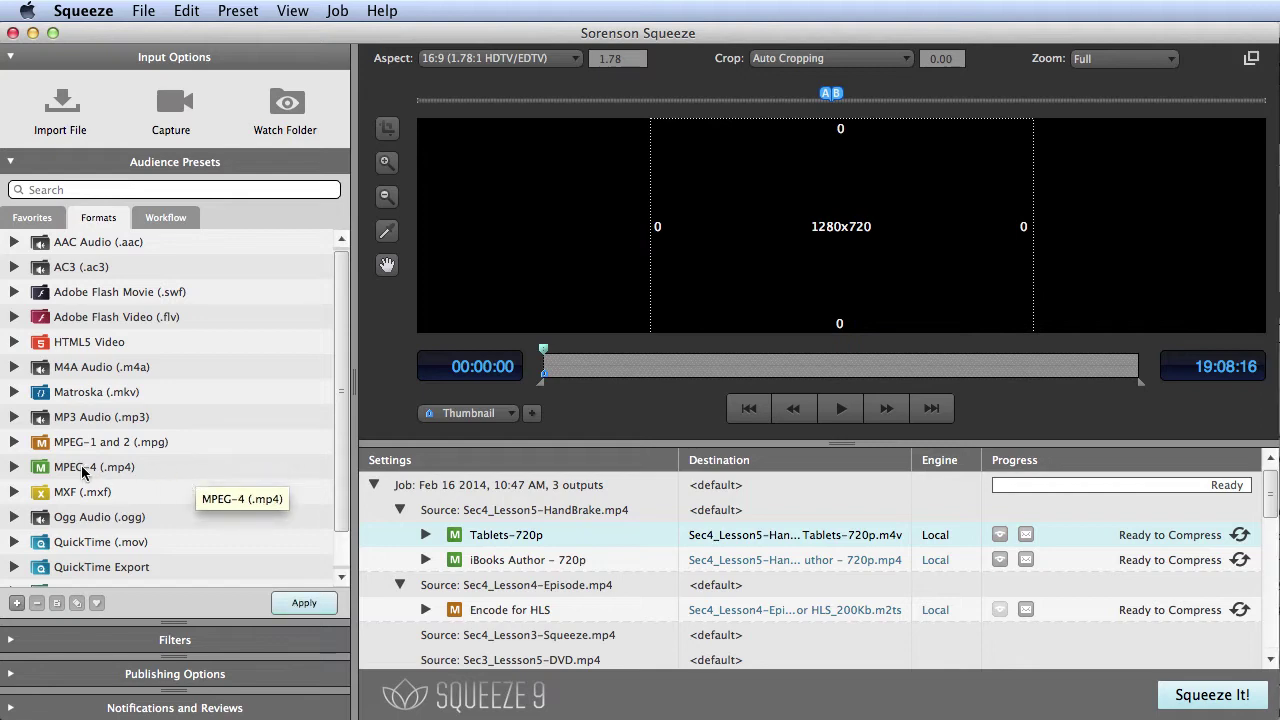
left_click(14, 467)
right_click(99, 292)
left_click(118, 304)
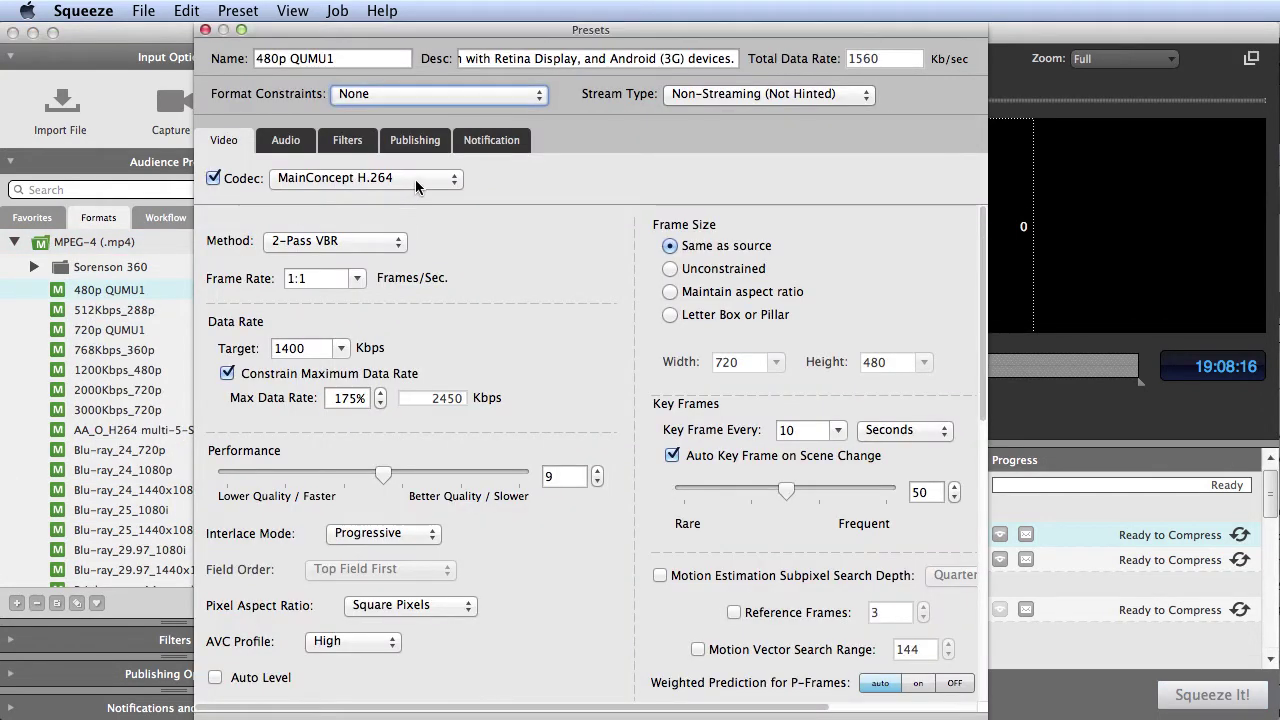
left_click(415, 179)
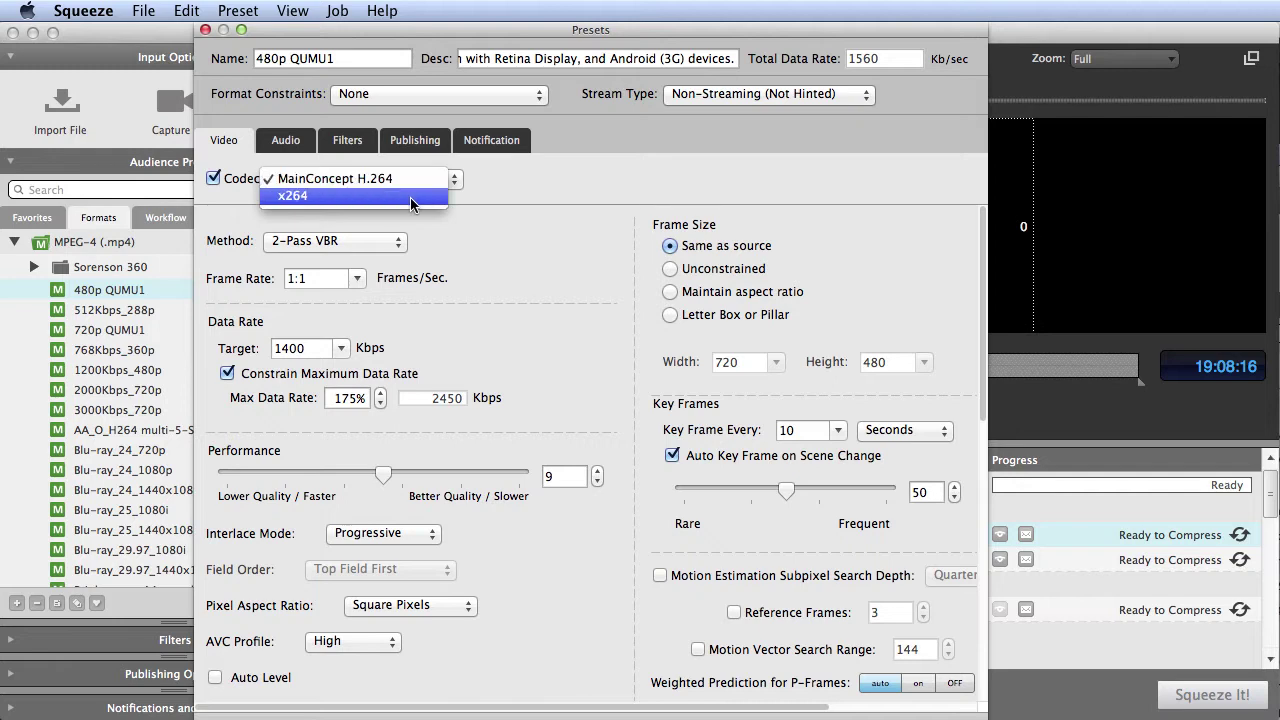
left_click(410, 179)
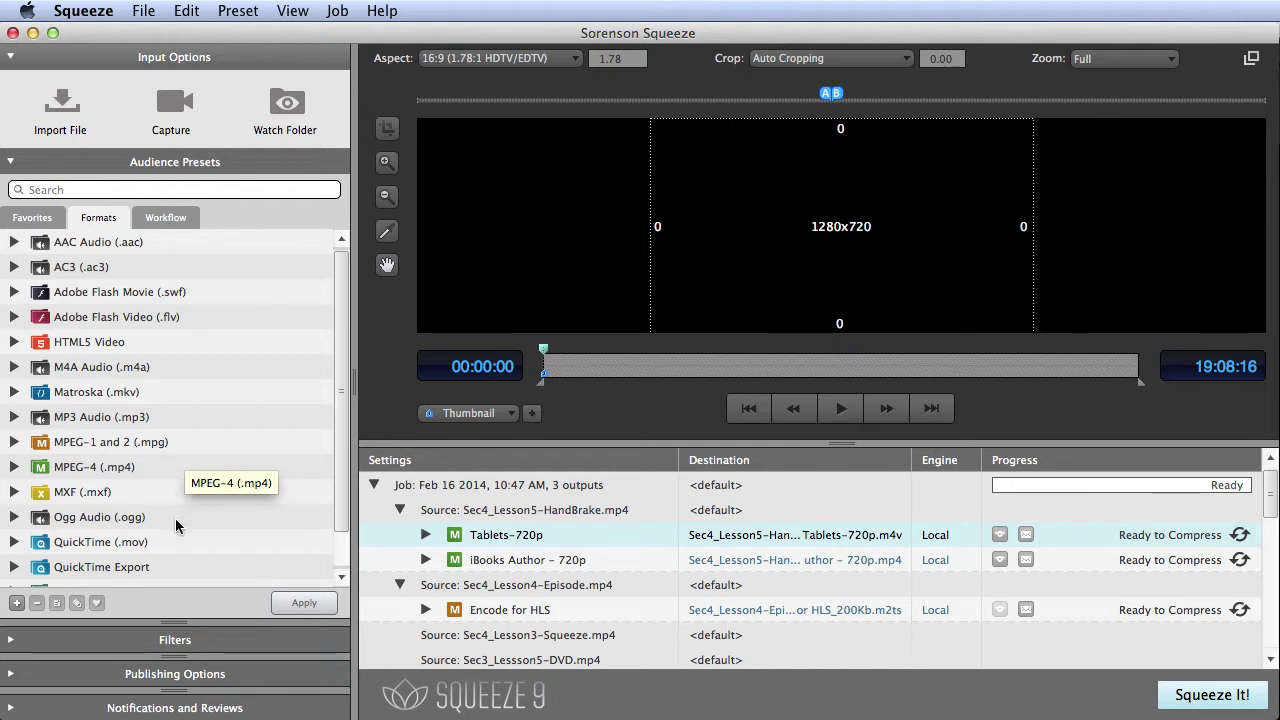
Examine the presets offered for the MXF and QuickTime formats, including the DNxHD and ProRes ones.
scroll(177, 528, "down", 2)
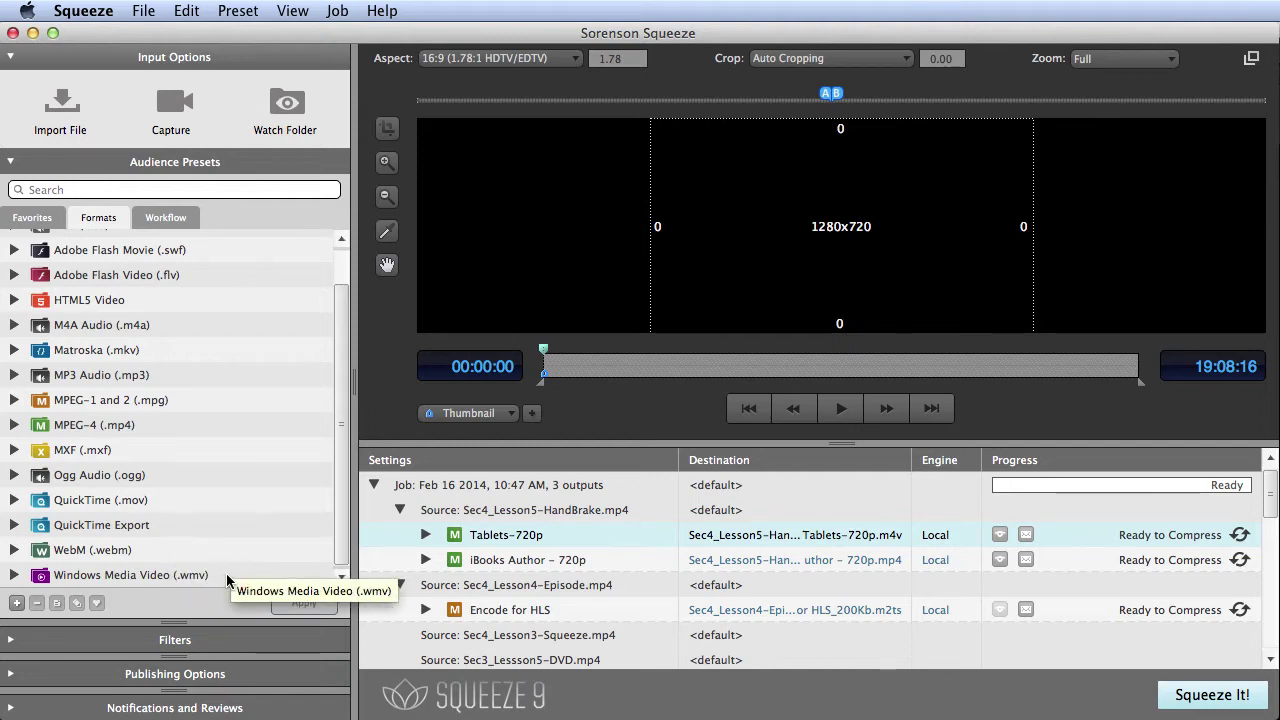
left_click(15, 450)
scroll(15, 453, "down", 2)
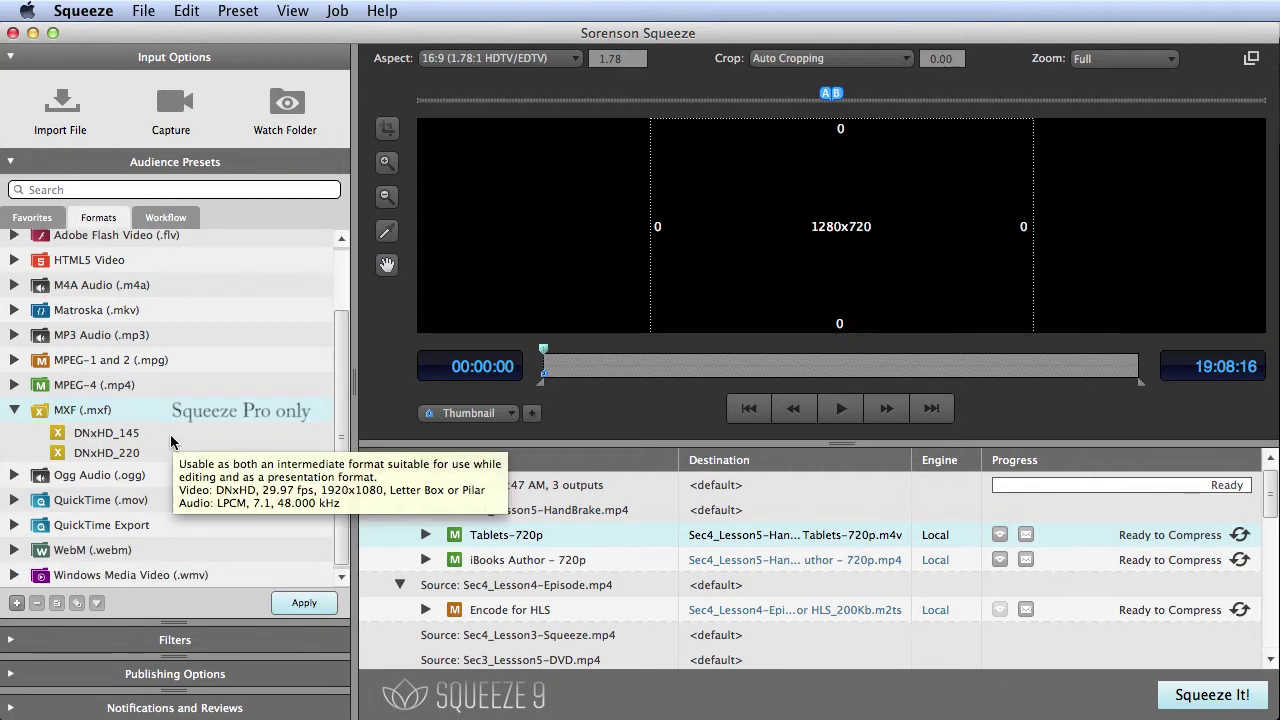
left_click(14, 500)
scroll(15, 507, "down", 3)
scroll(14, 507, "down", 3)
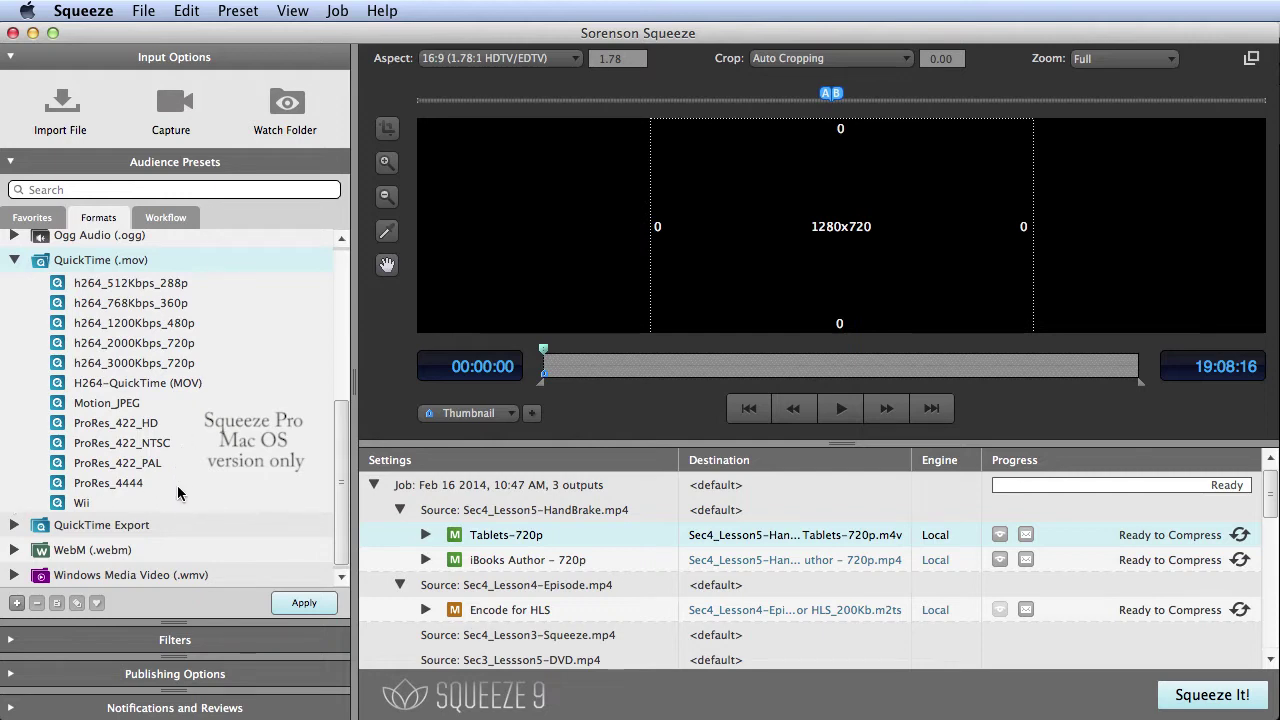
mouse_move(192, 435)
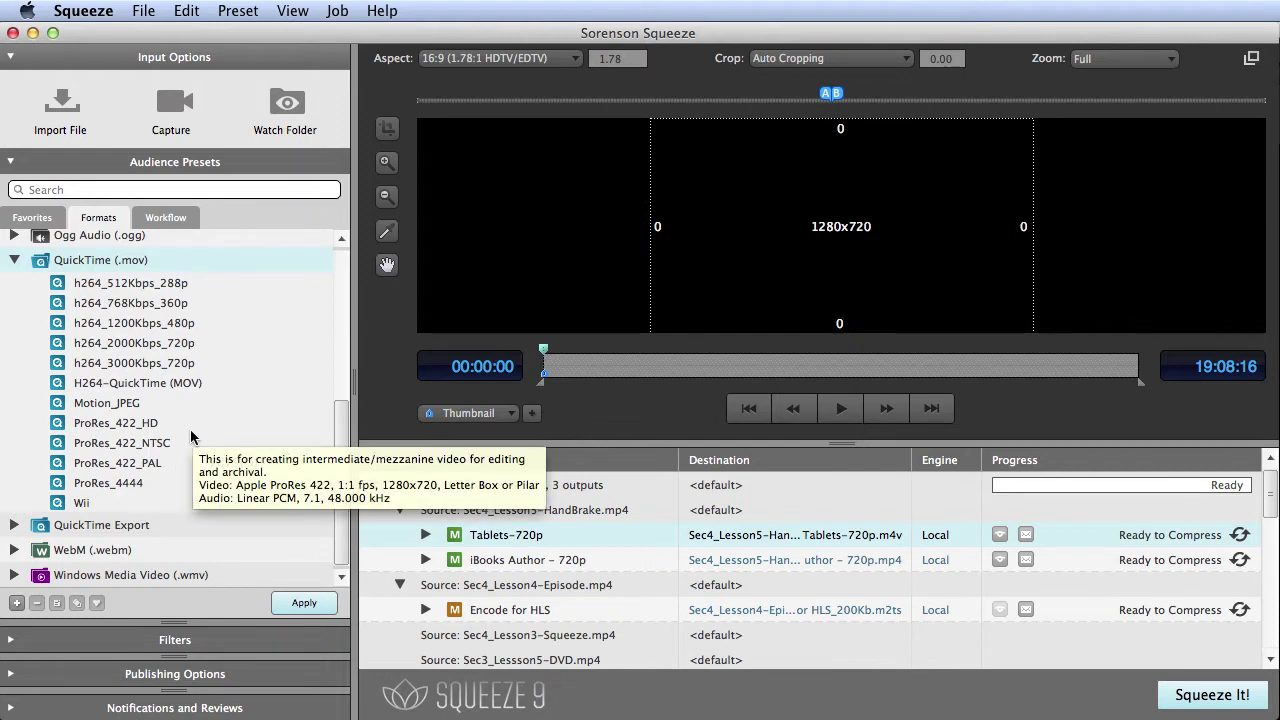
Create a new custom filter, review the available video and audio filters, and save it with none of them enabled.
left_click(12, 163)
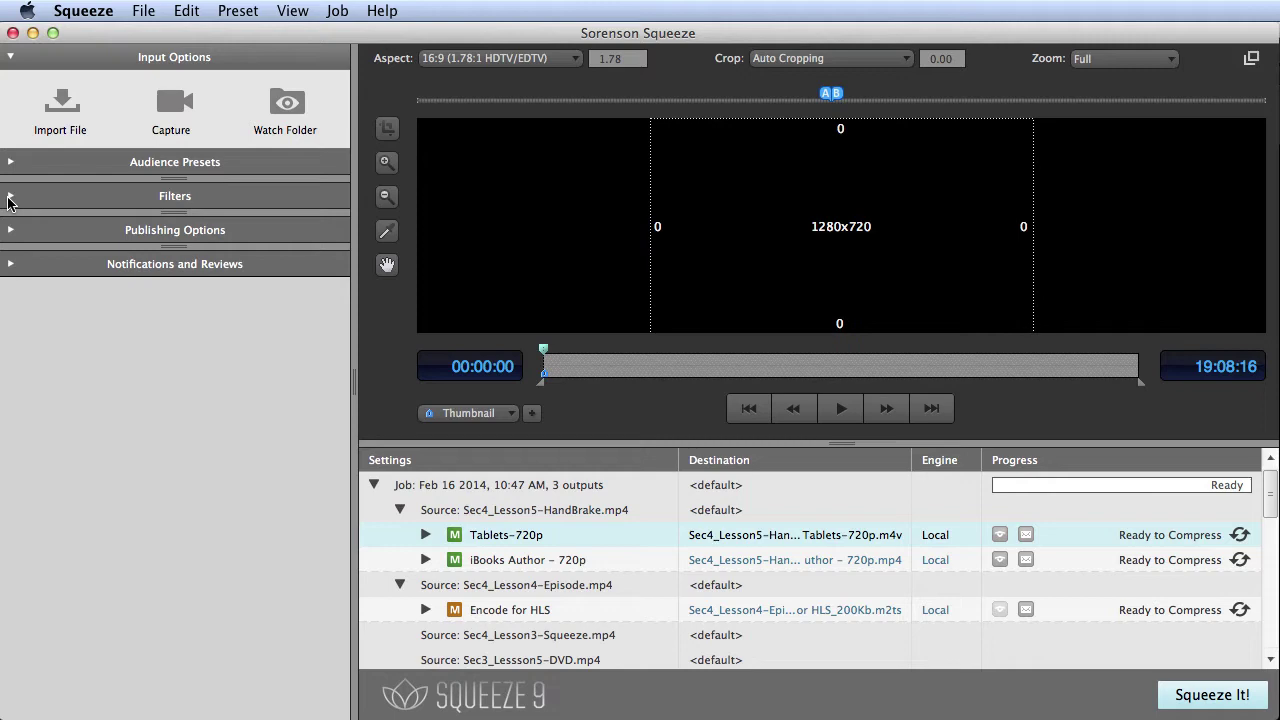
left_click(9, 198)
left_click(16, 637)
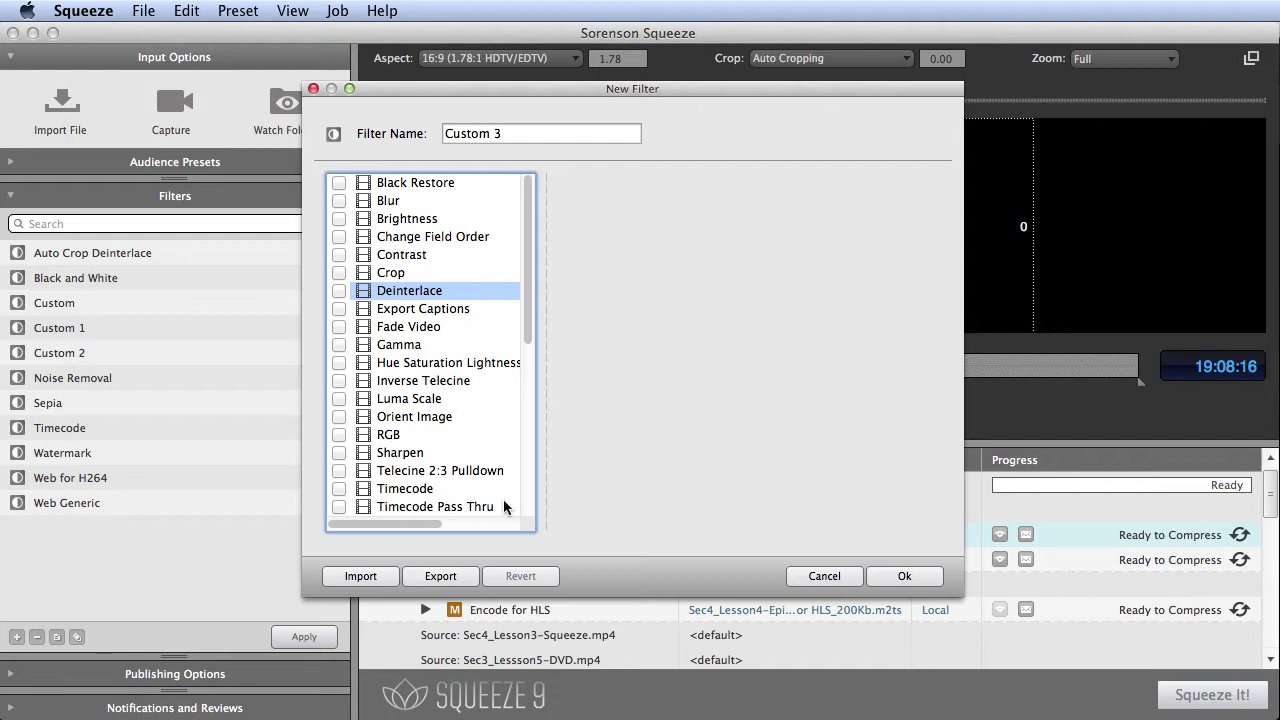
scroll(503, 512, "down", 6)
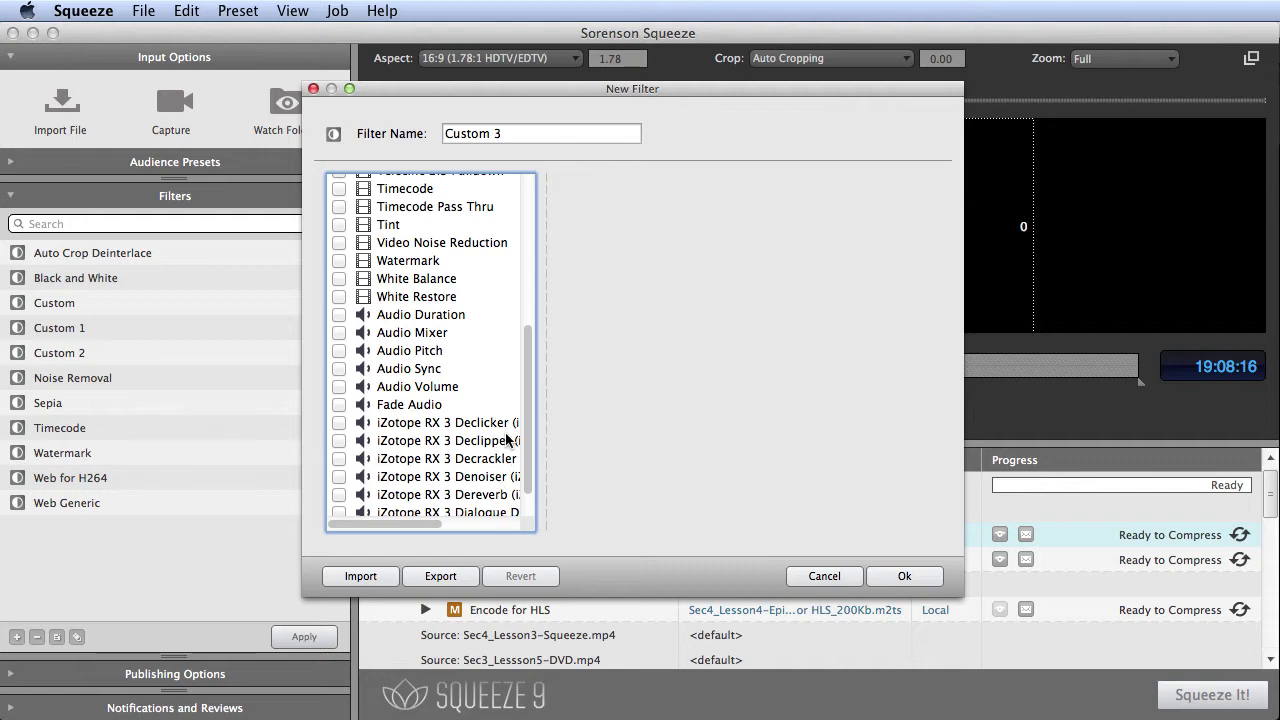
scroll(506, 440, "down", 2)
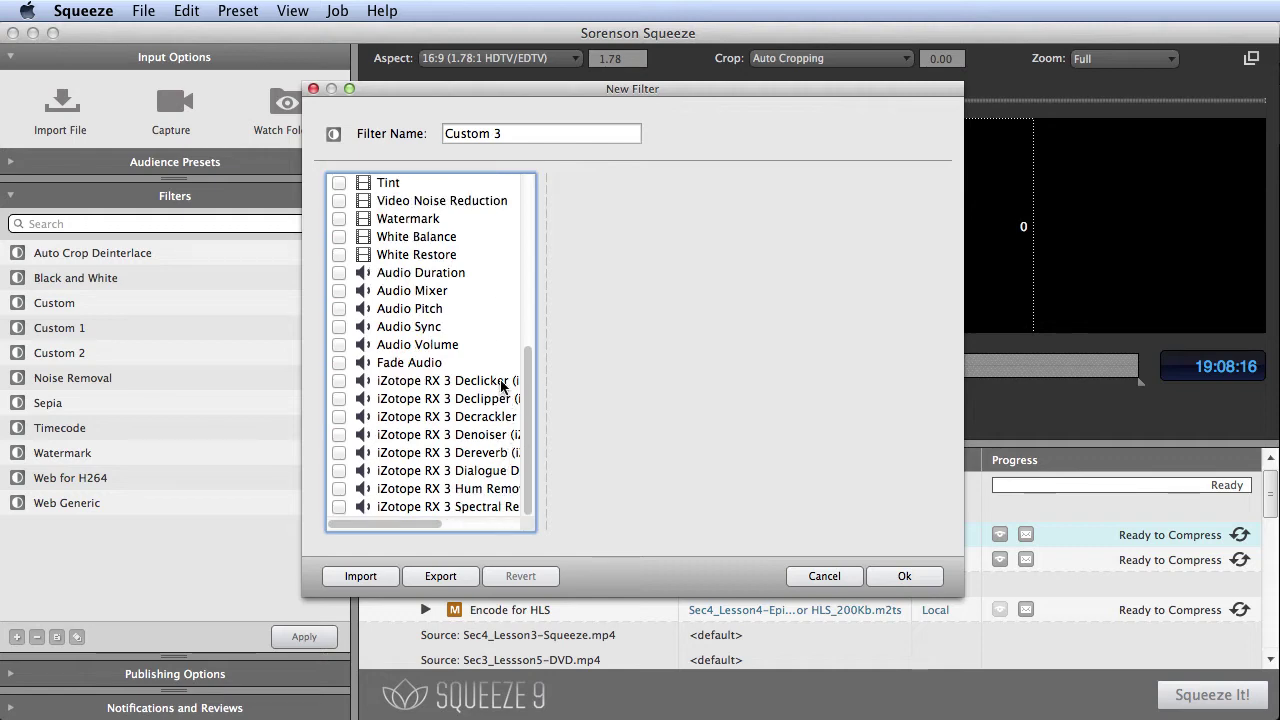
left_click(886, 575)
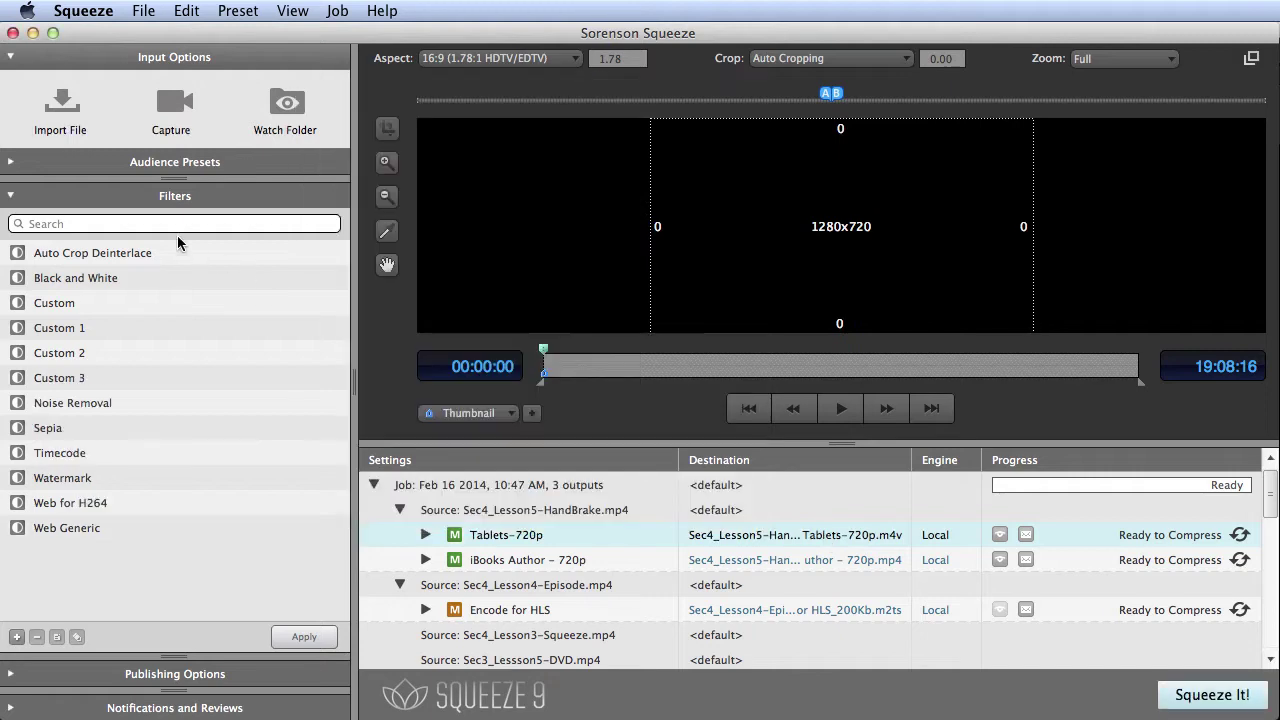
Review the saved publishing options and start a new one to examine the available publishing destinations.
left_click(12, 197)
left_click(12, 232)
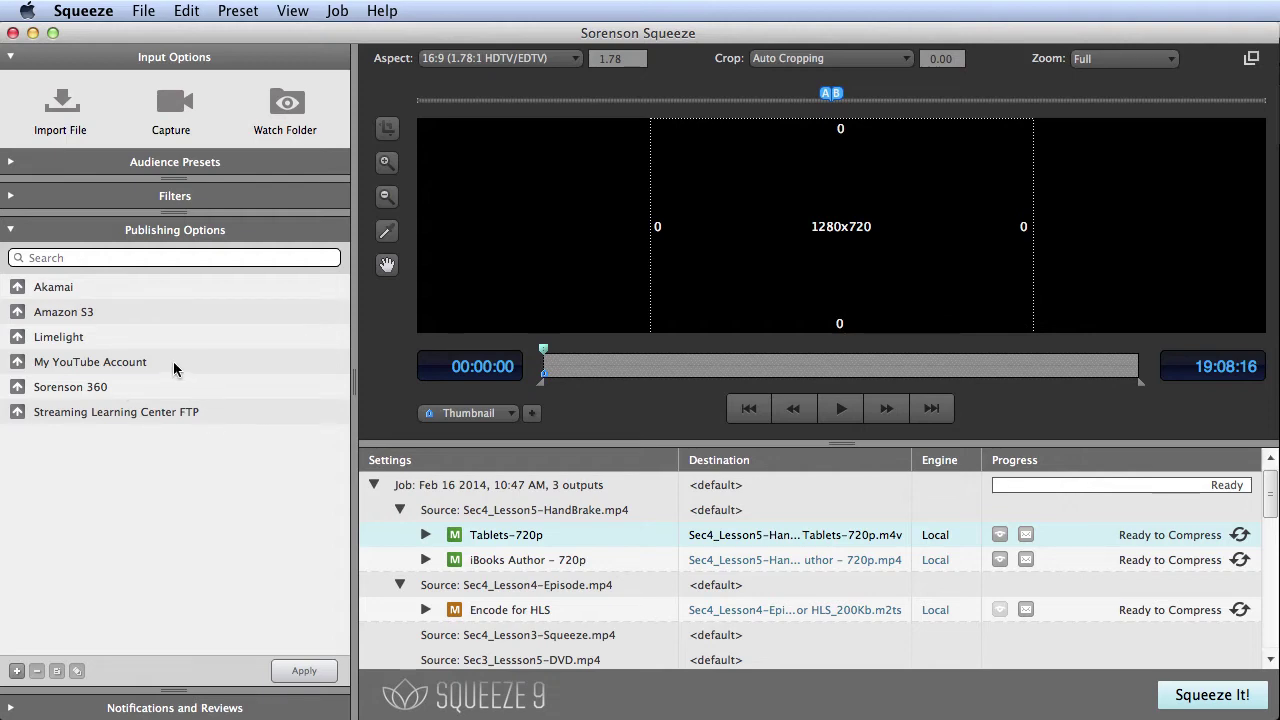
left_click(16, 672)
left_click(670, 289)
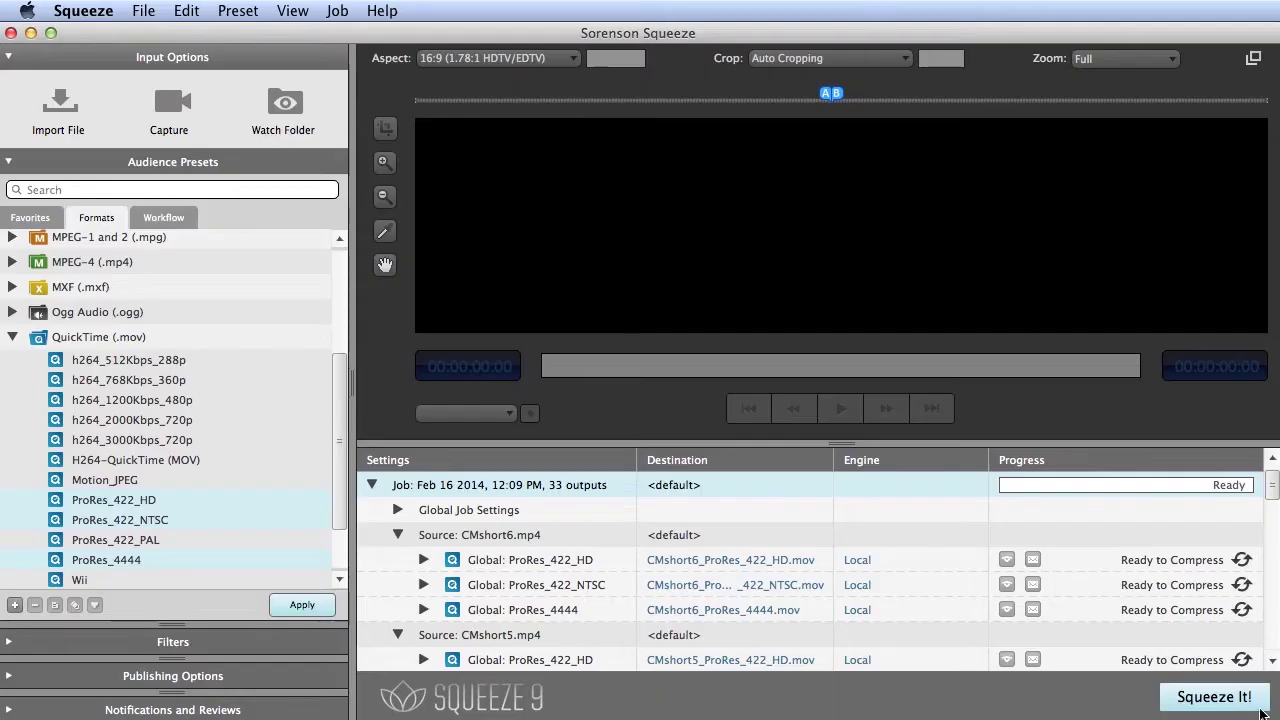
Start compressing the multi-output job and review the progress of the CMshort6 and CMshort5 outputs.
left_click(1210, 697)
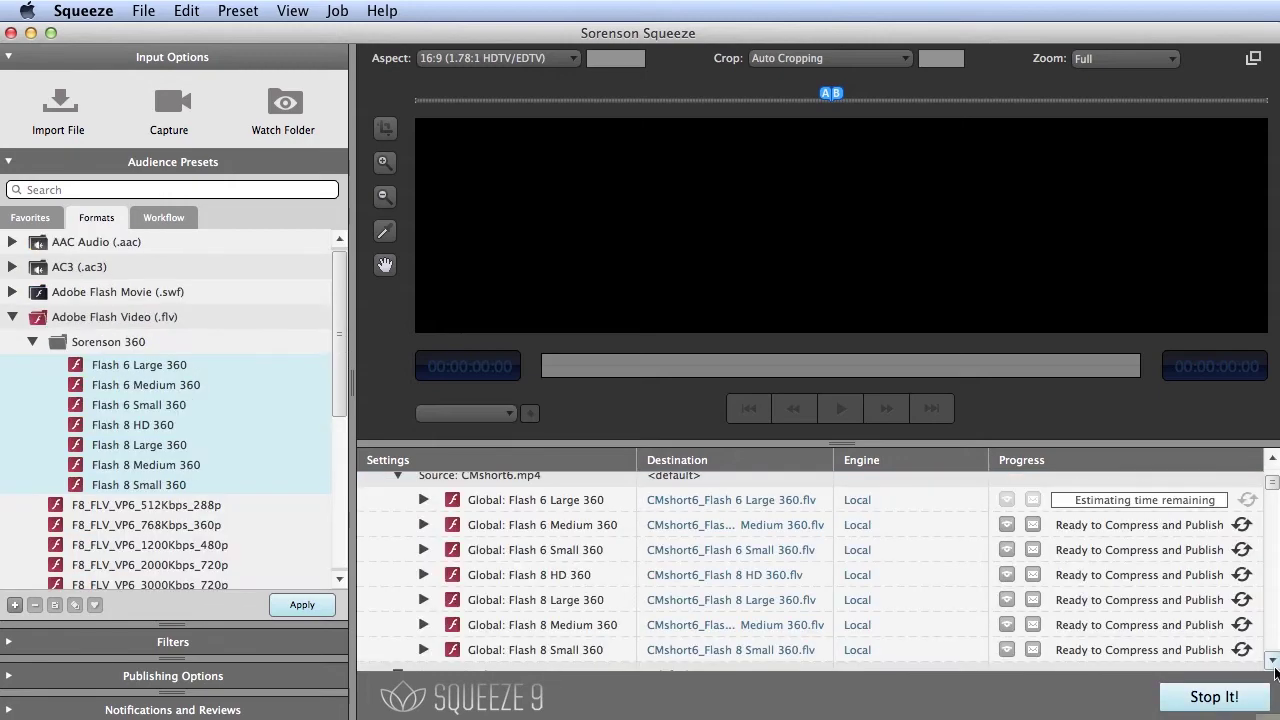
left_click(1272, 661)
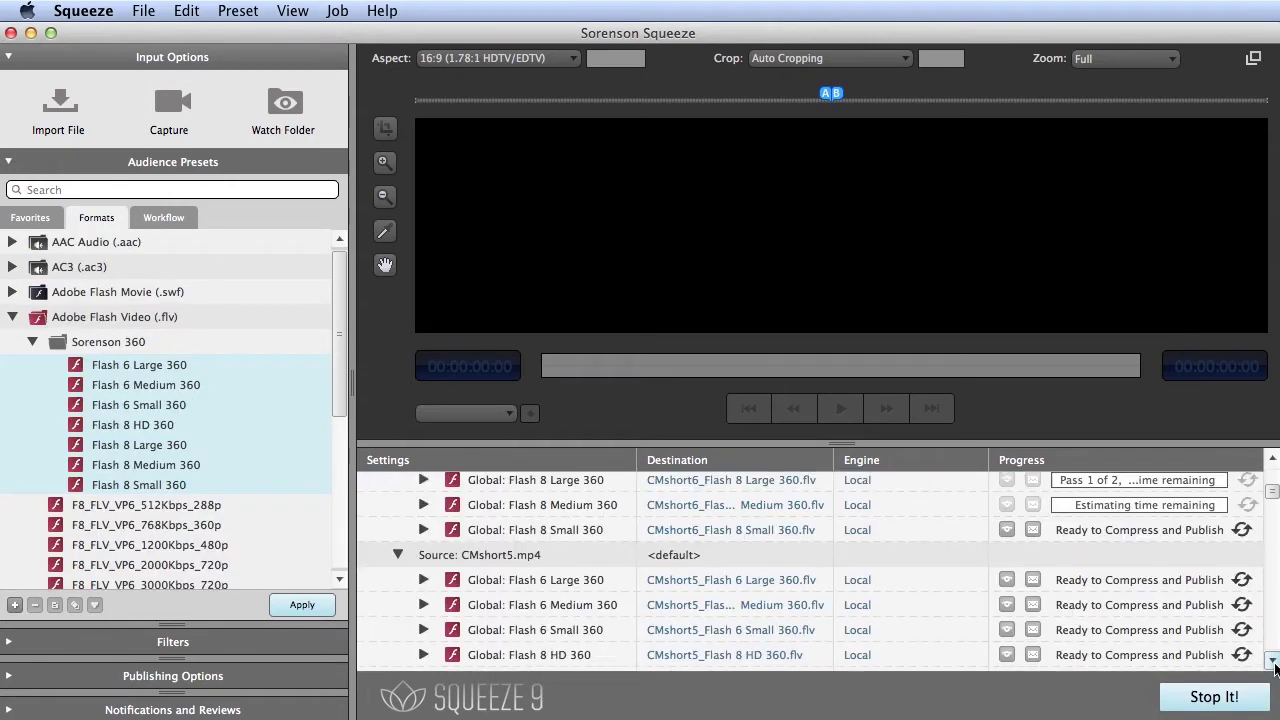
left_click(1272, 661)
left_click_drag(1279, 146, 440, 131)
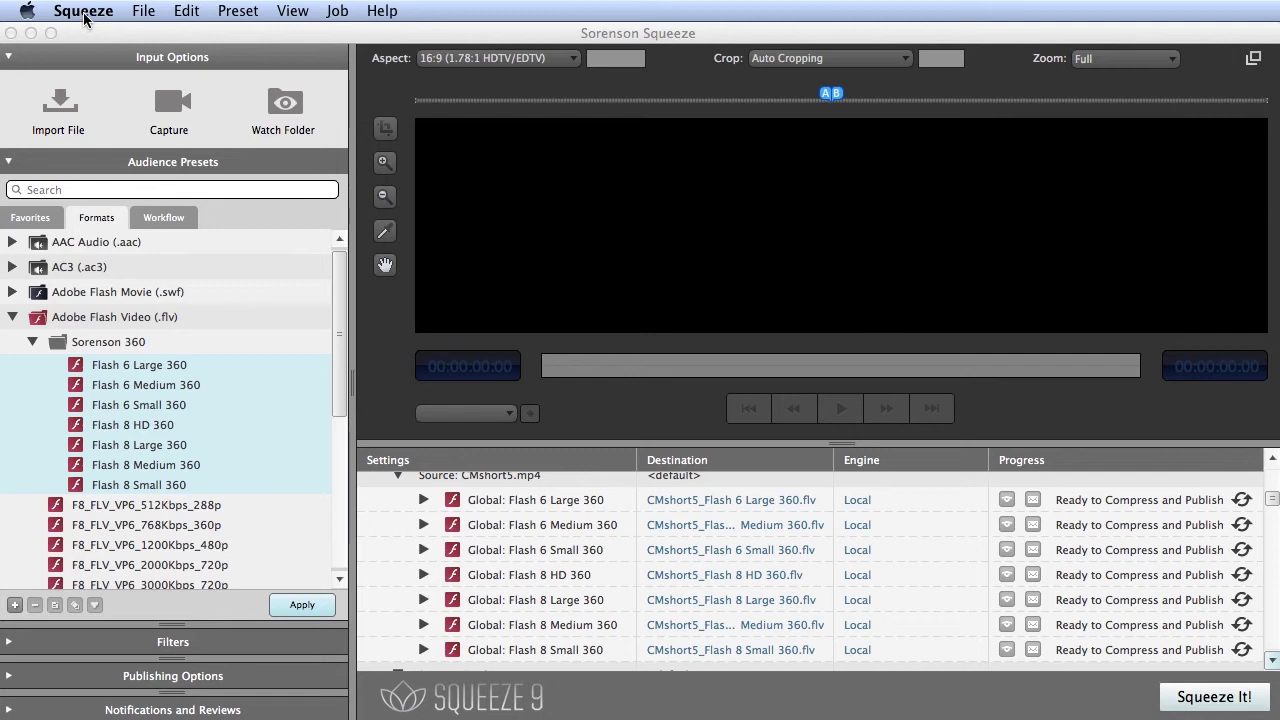
Lower the Compression System Load in the advanced preferences to about midway between Light and Heavy.
left_click(84, 12)
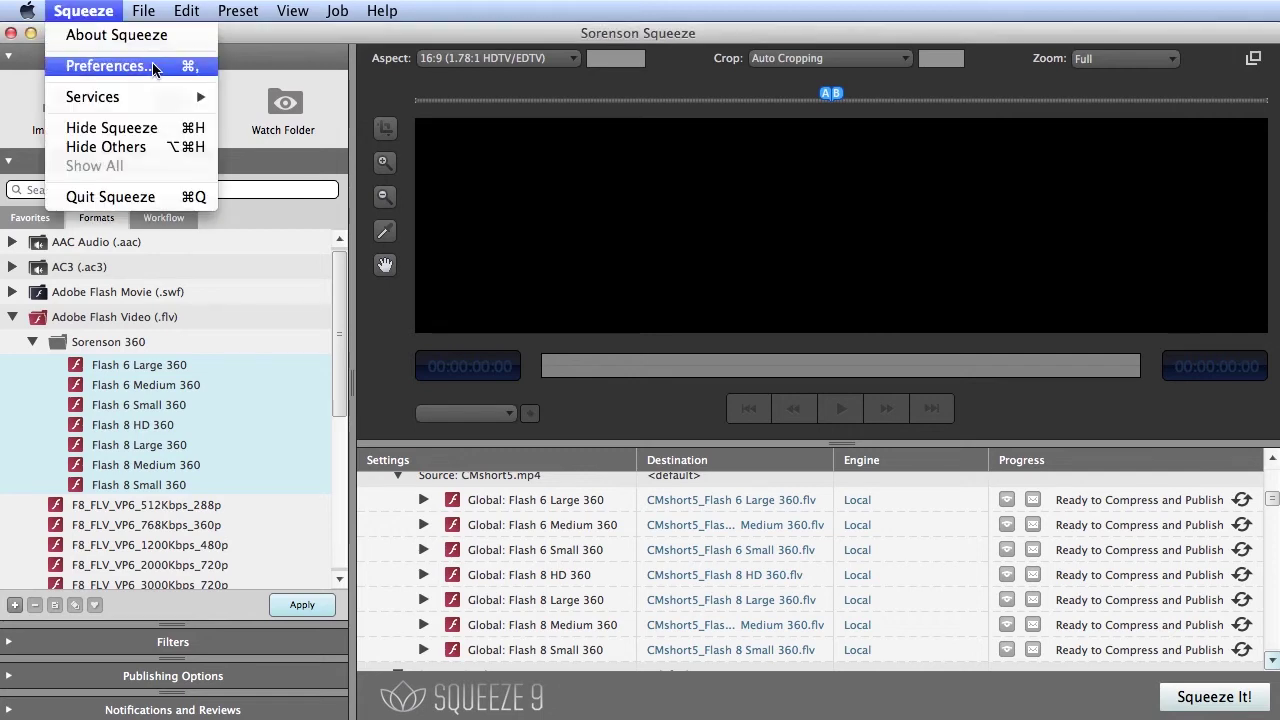
left_click(155, 68)
left_click(339, 85)
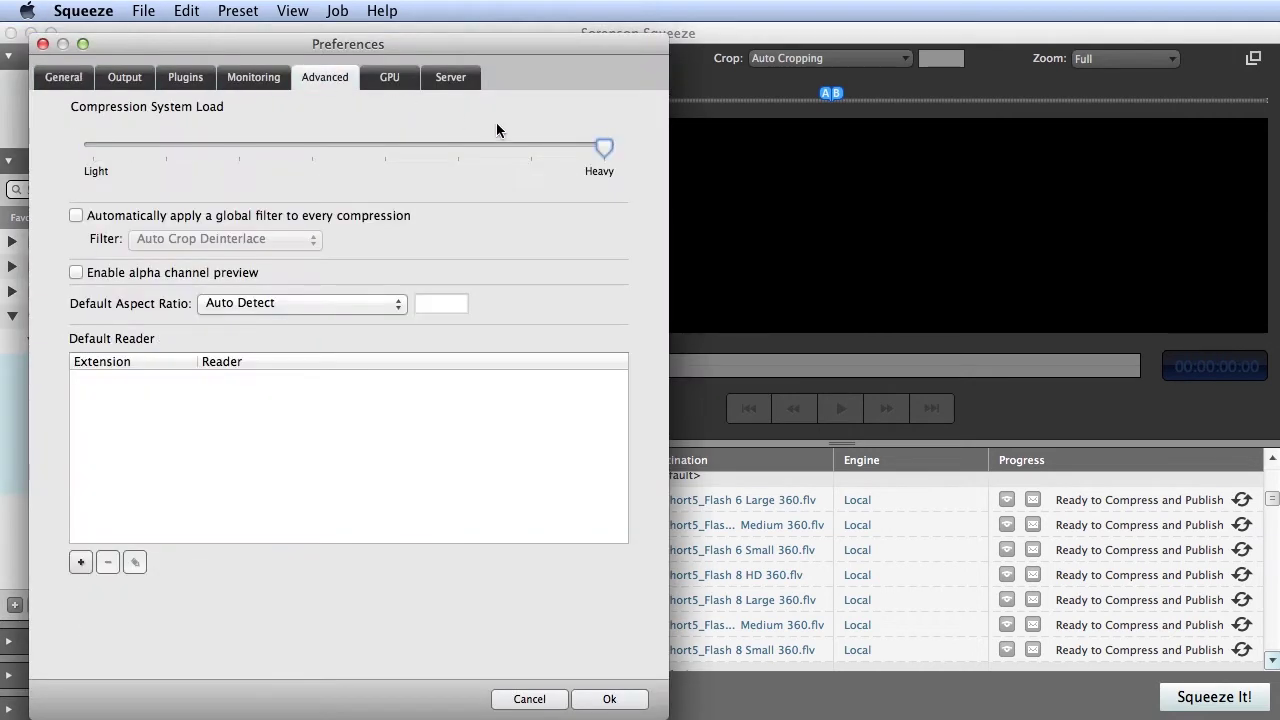
left_click_drag(604, 150, 323, 143)
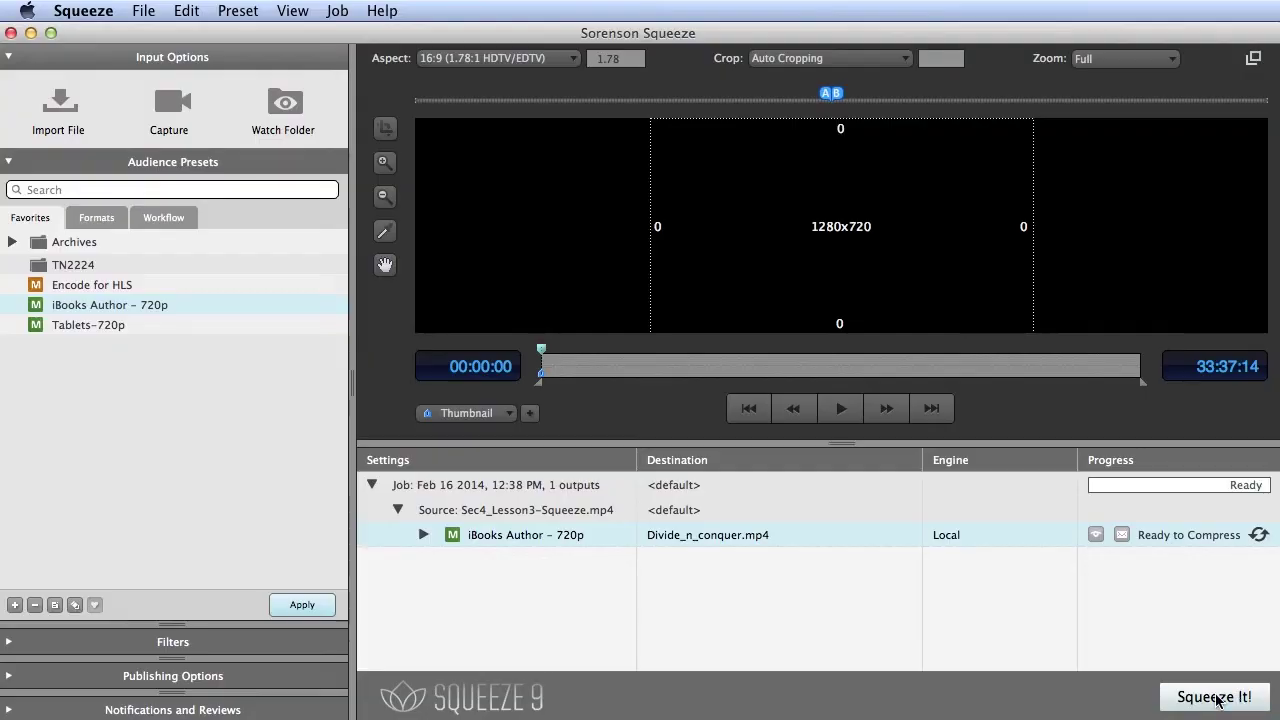
Compress the iBooks Author – 720p output of Sec4_Lesson3-Squeeze.mp4 and inspect its files in the Divide_n_Conquer folder in Finder.
left_click(1218, 698)
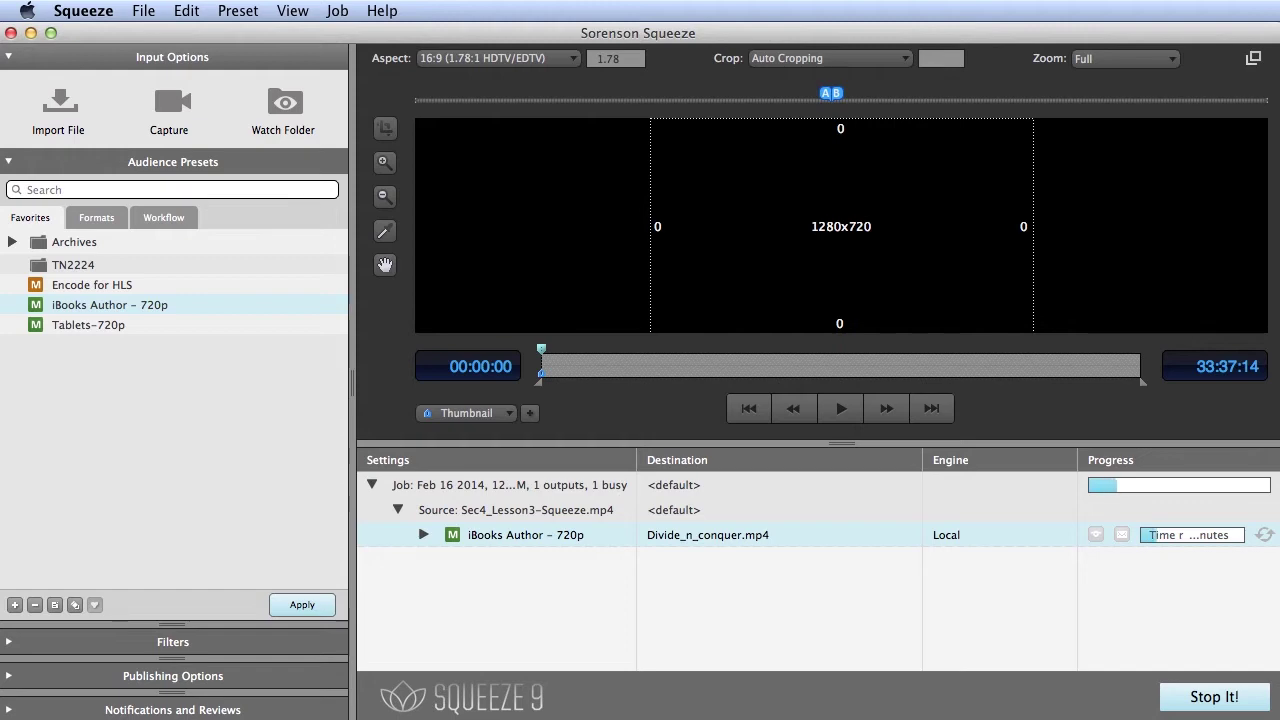
key("super+Tab")
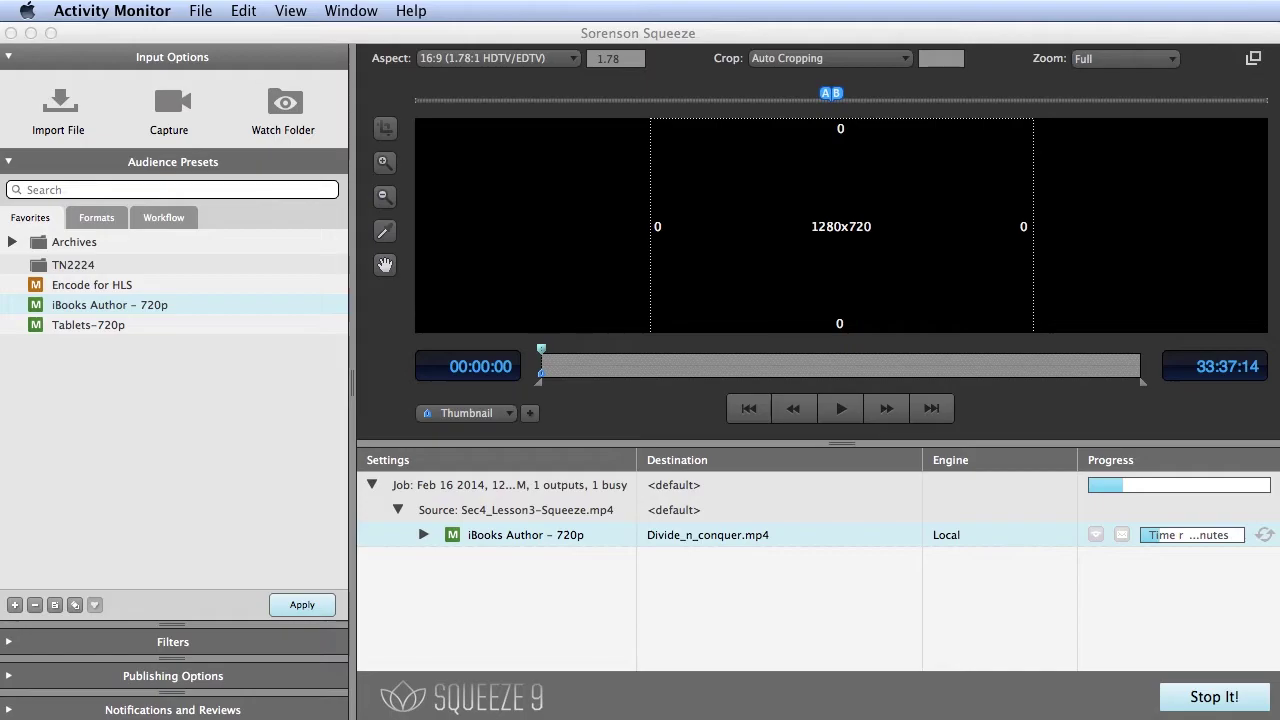
key("super+Tab")
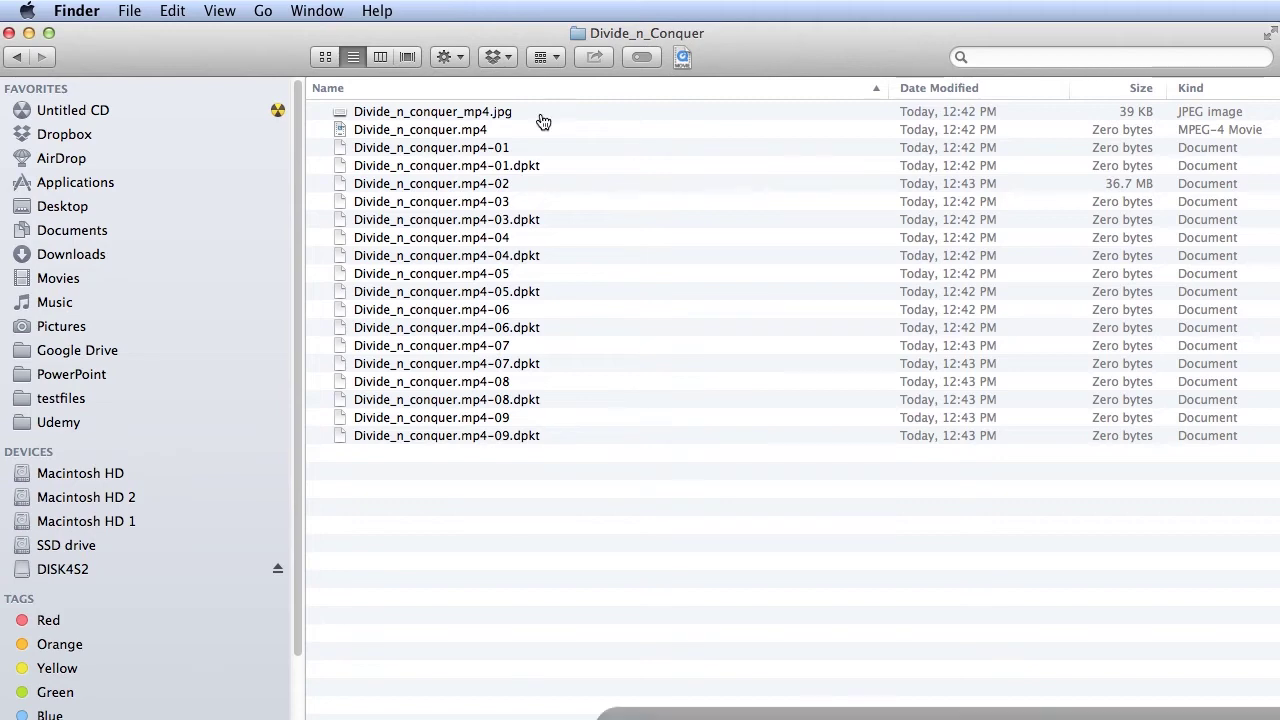
key("super+Tab")
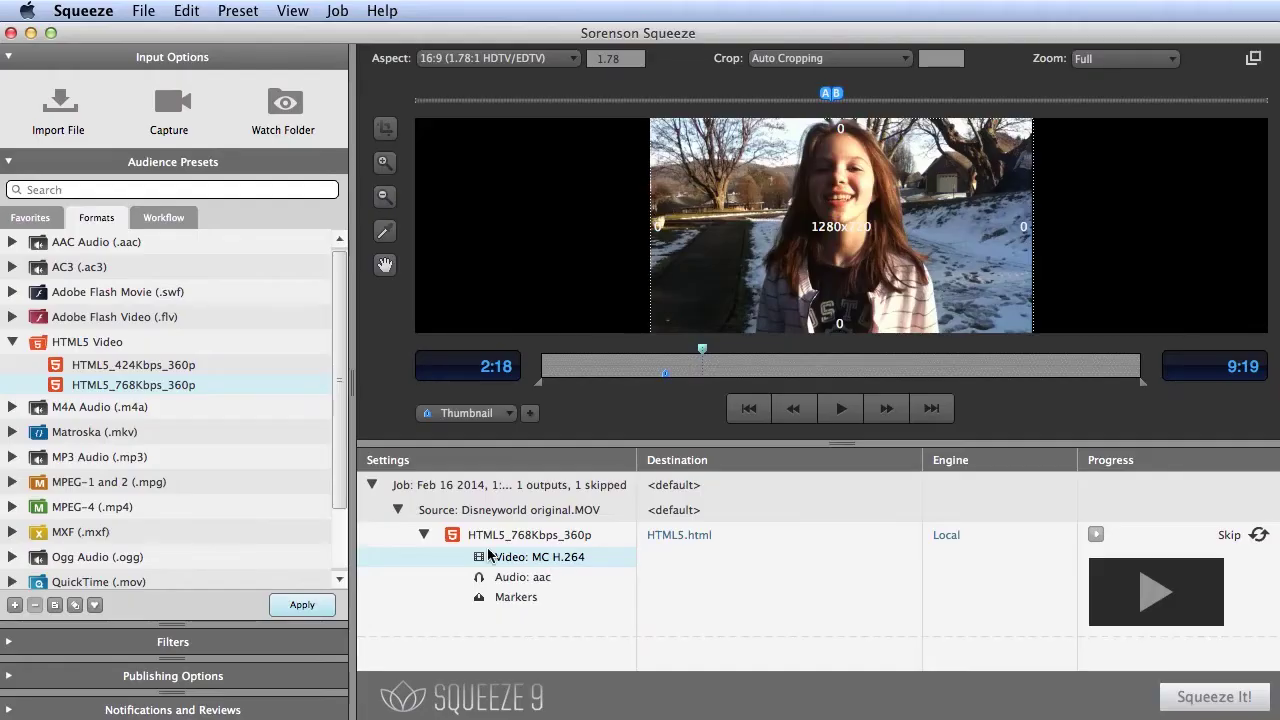
Examine the video codec choices for MPEG-4 and WebM in the HTML5_768Kbps_360p preset and close its settings.
right_click(500, 558)
left_click(540, 563)
left_click(509, 465)
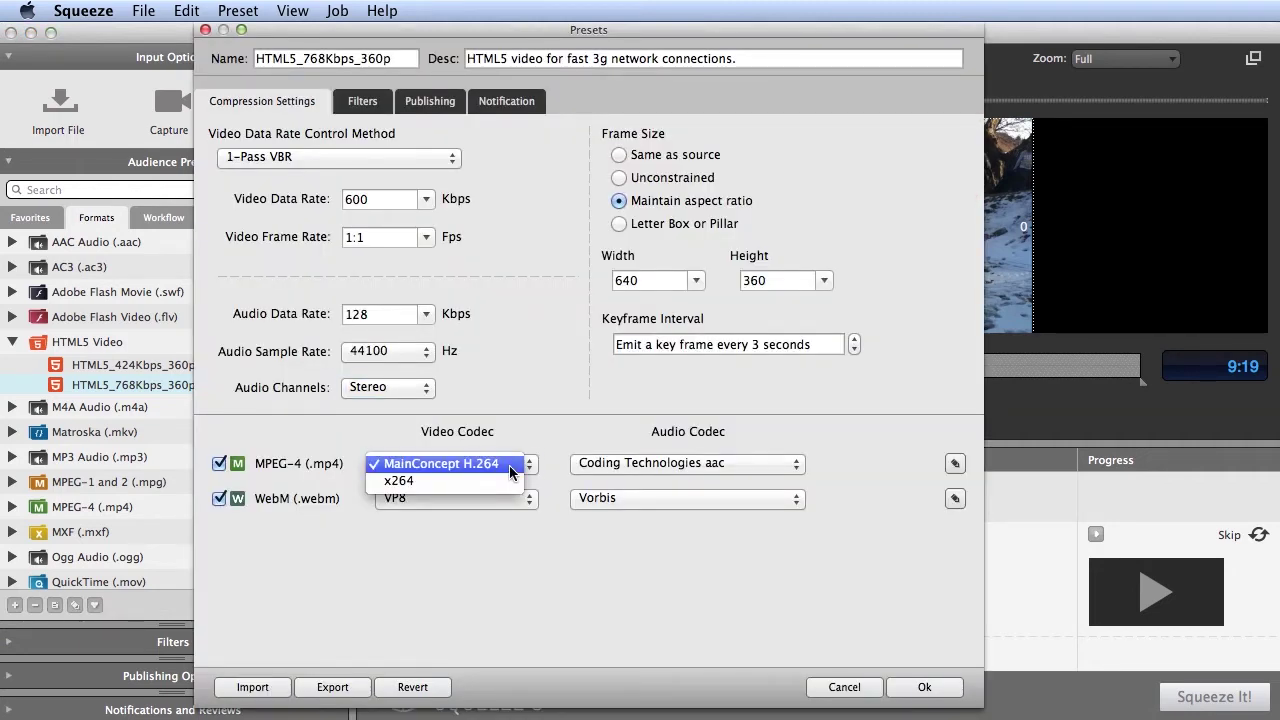
left_click(509, 465)
left_click(514, 498)
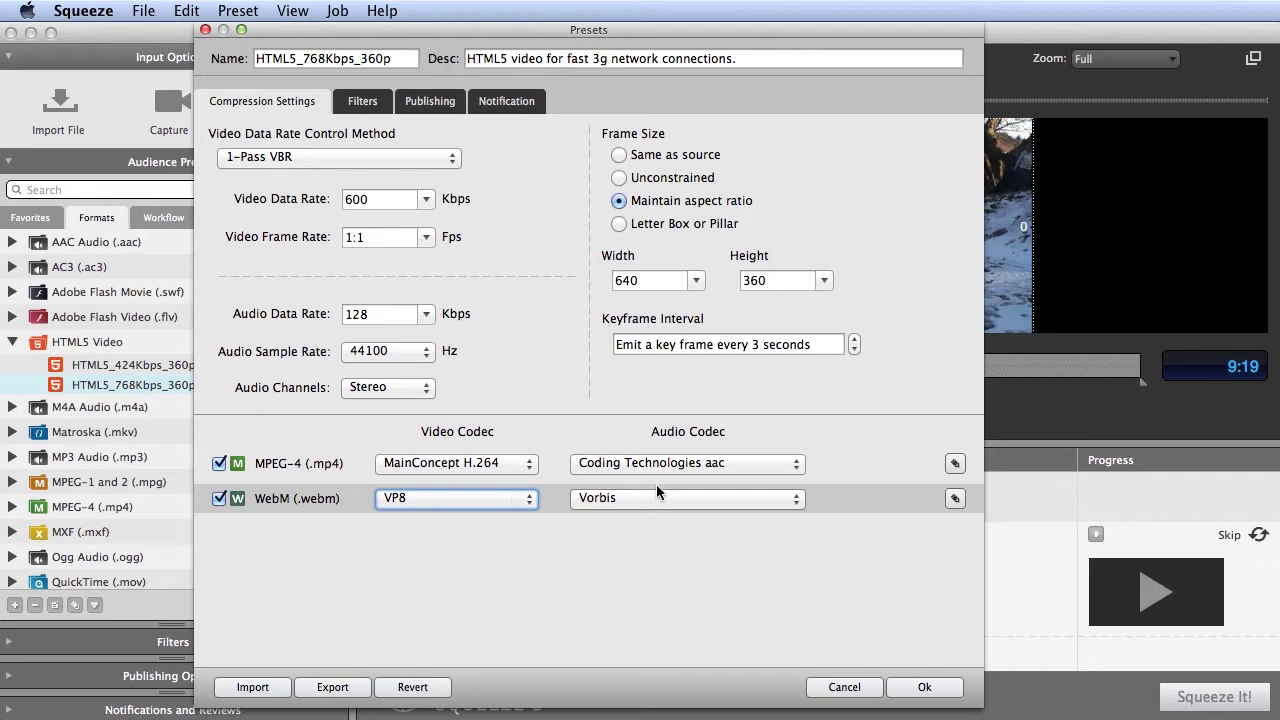
left_click(924, 687)
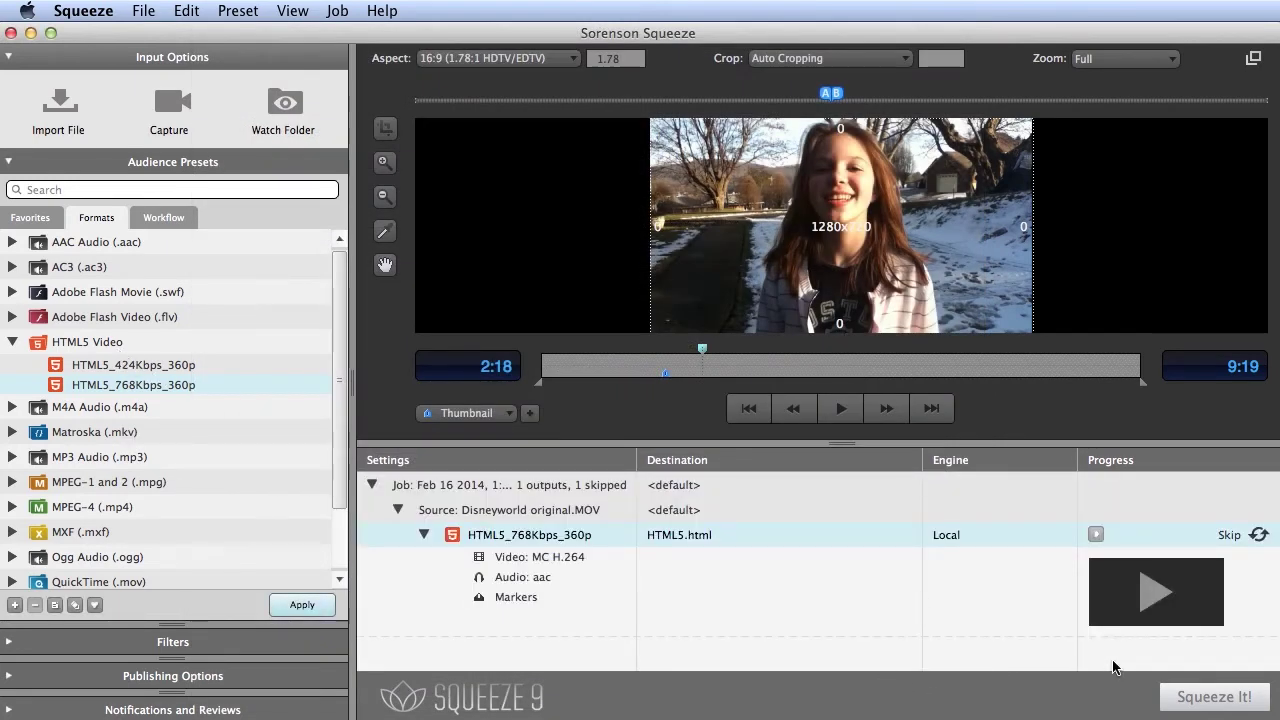
Inspect the MP4, WebM, JPEG and HTML files produced by the HTML5 preset in the HTML5 folder in Finder.
left_click(1213, 697)
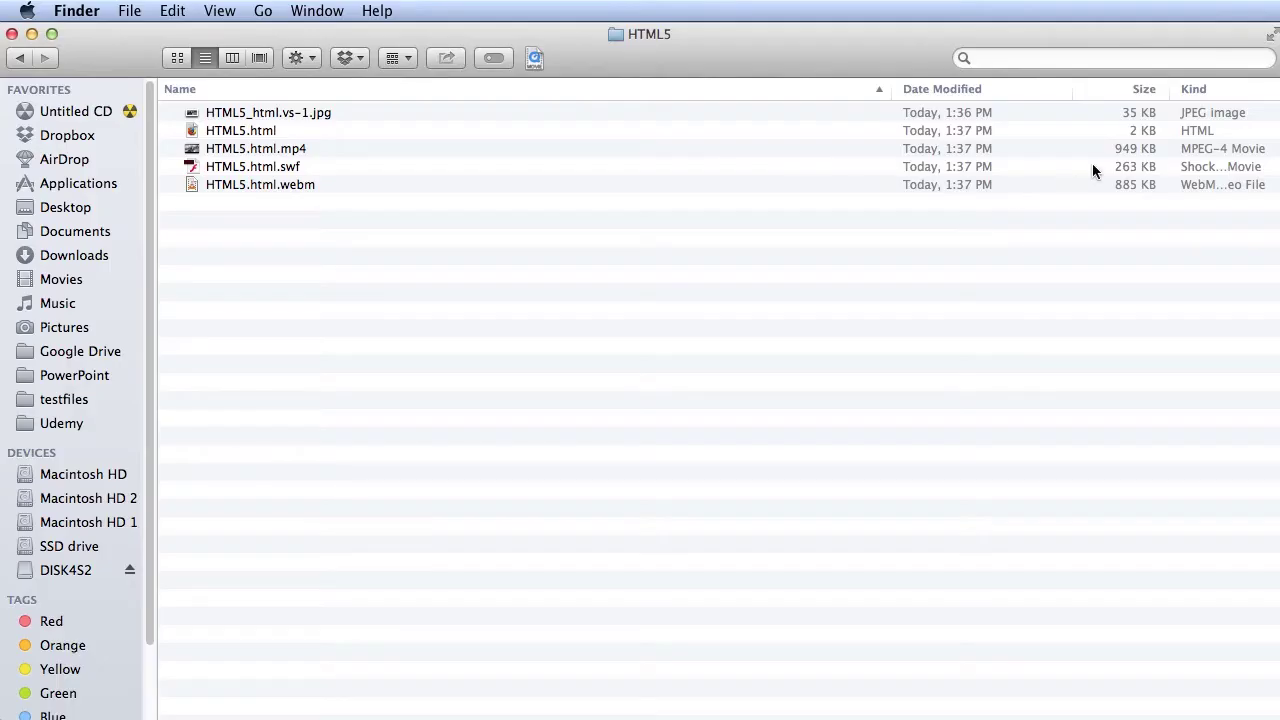
left_click(278, 150)
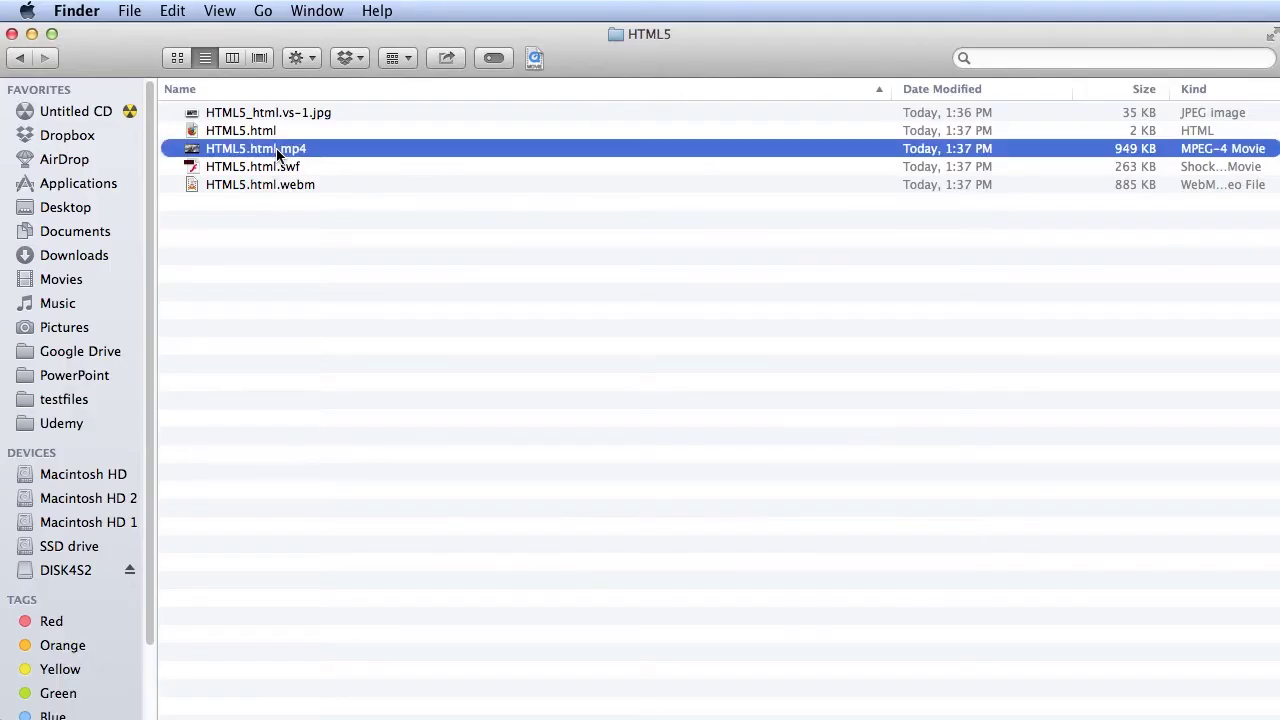
left_click(277, 184)
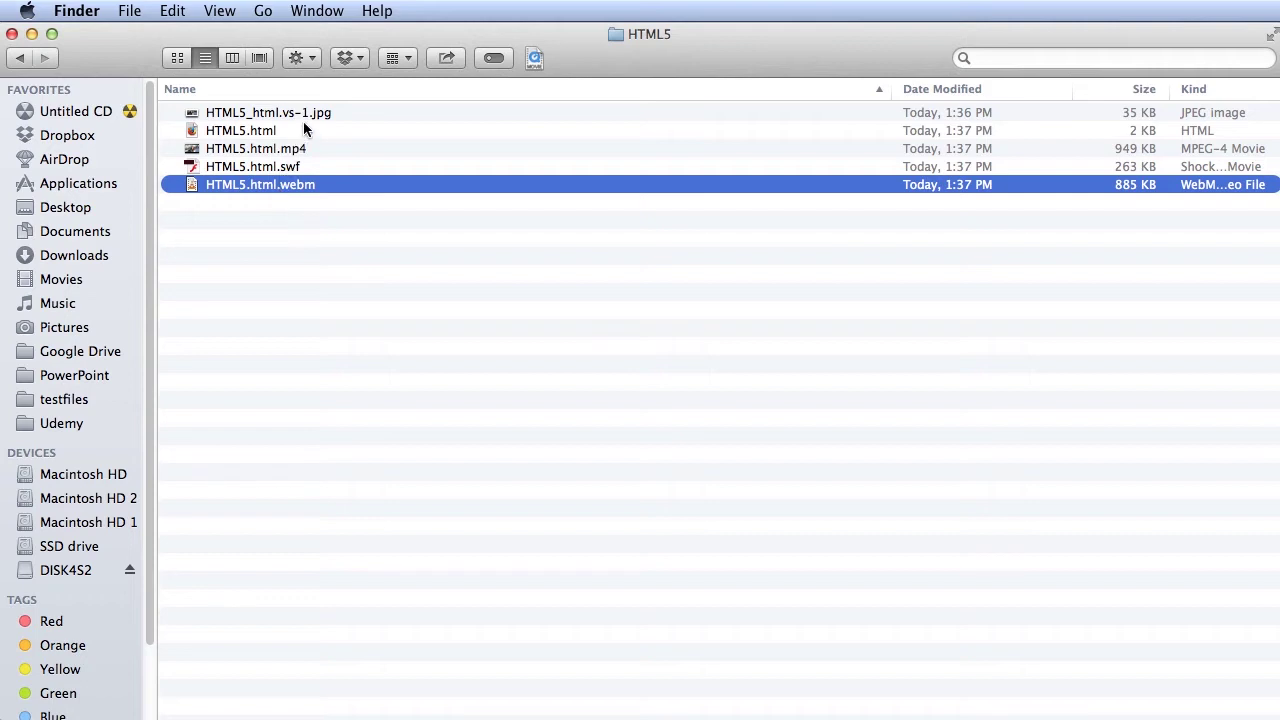
left_click(310, 113)
left_click(271, 135)
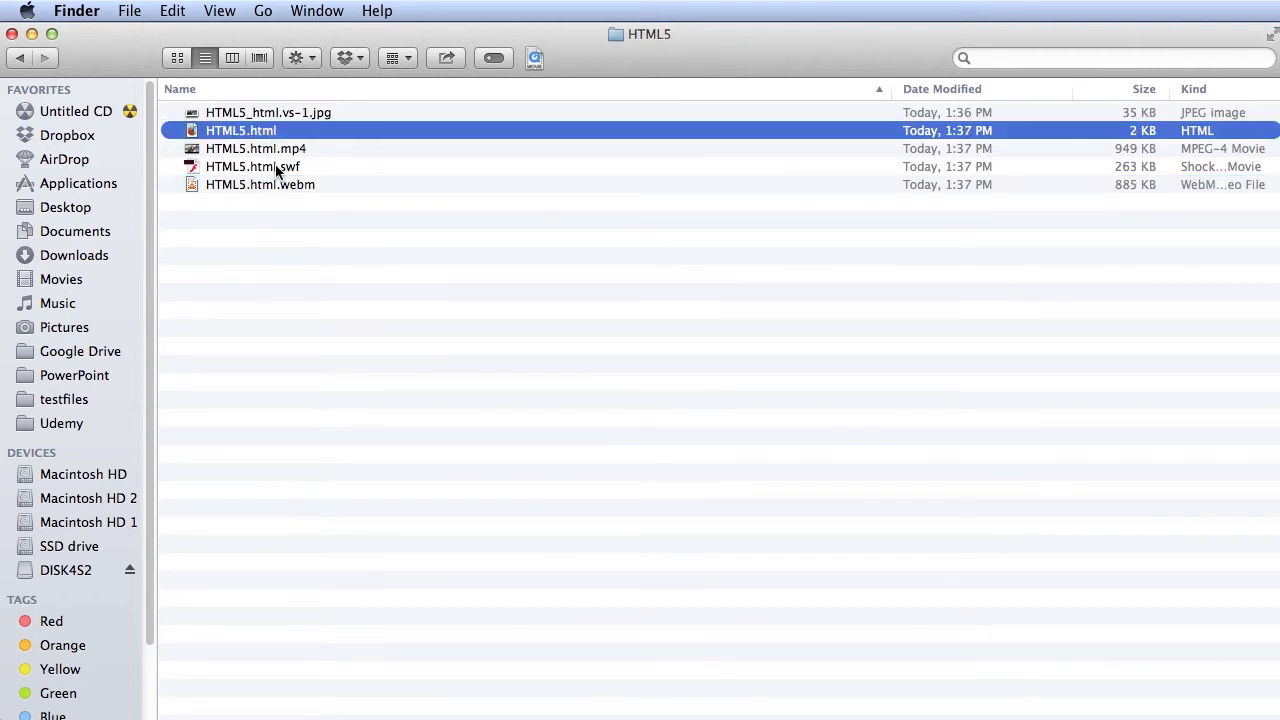
Select the HTML5.html.swf file in the HTML5 output folder in Finder.
left_click(278, 168)
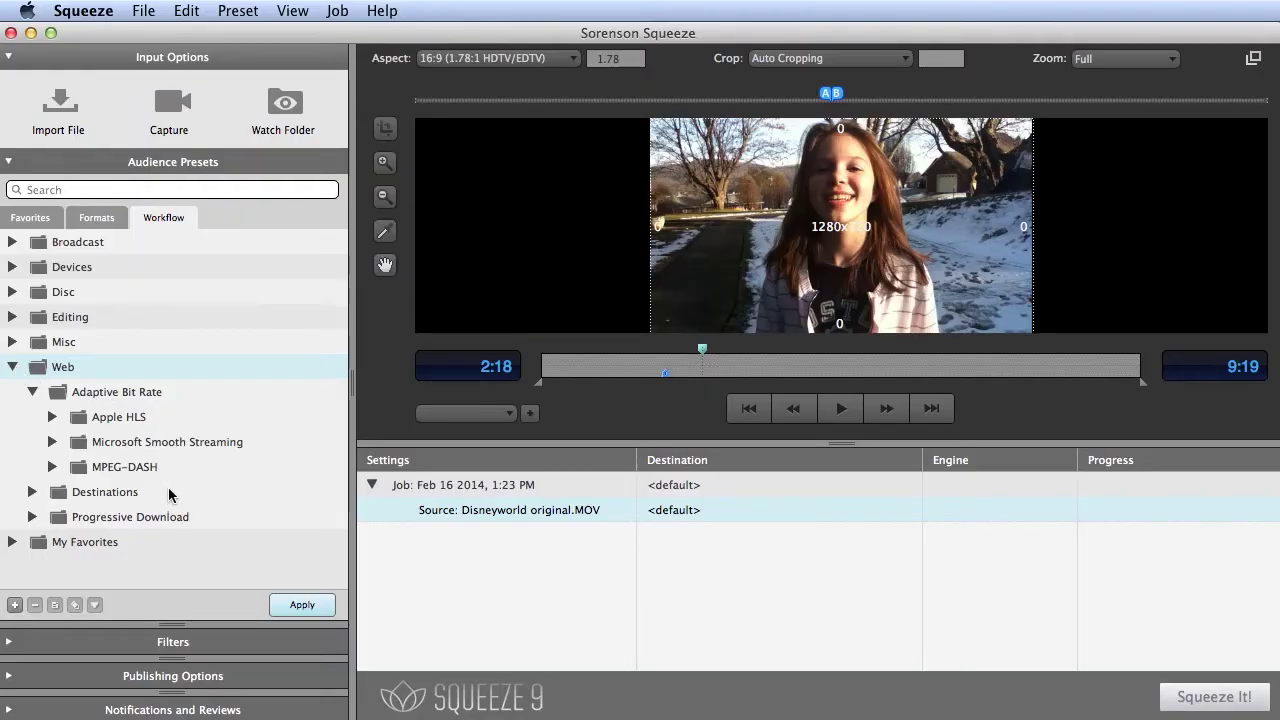
Apply the short-form Apple HLS h264 16x9 720p preset to Disneyworld original.MOV, check its audio settings and close them without changes.
left_click(53, 418)
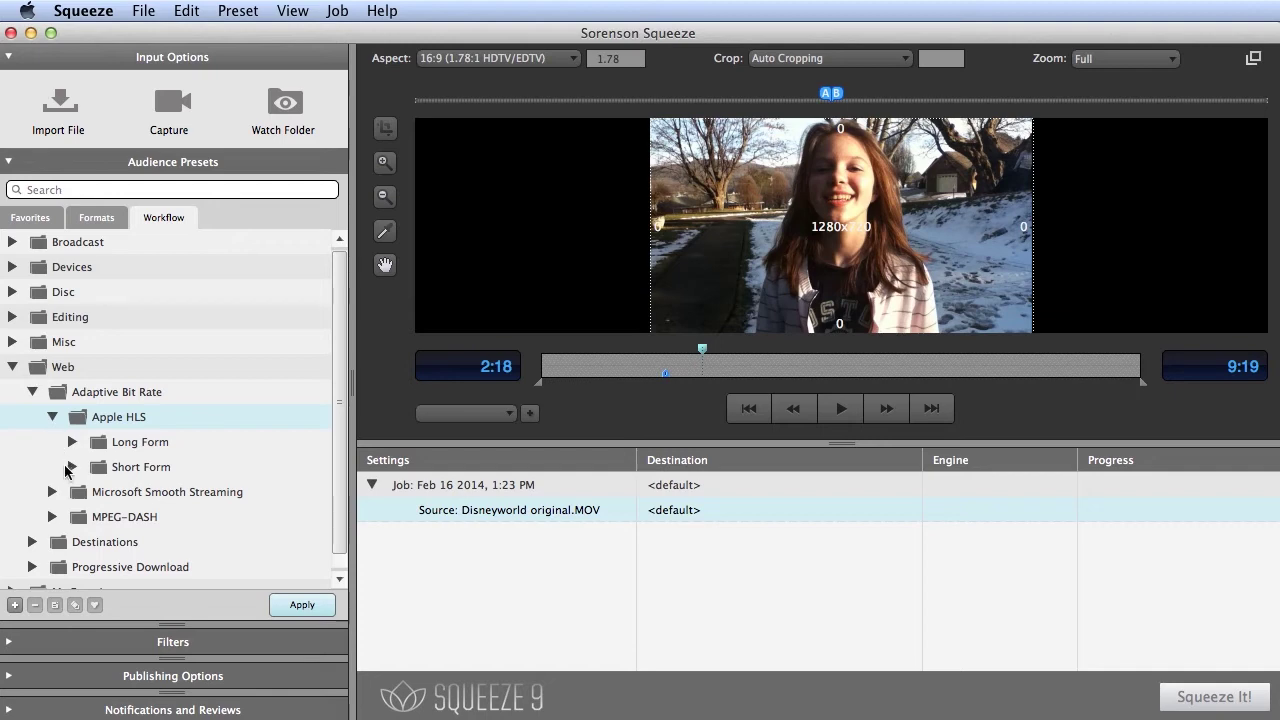
left_click(72, 467)
left_click_drag(157, 516, 520, 515)
left_click(387, 143)
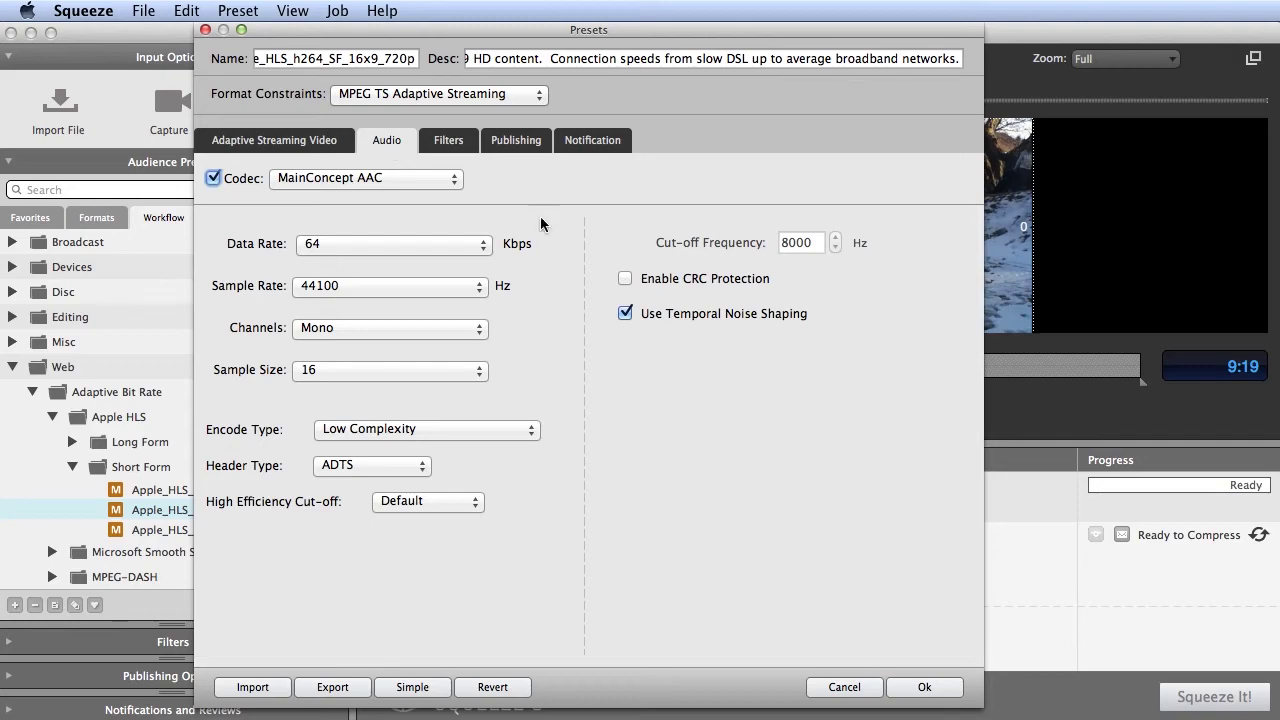
left_click(845, 687)
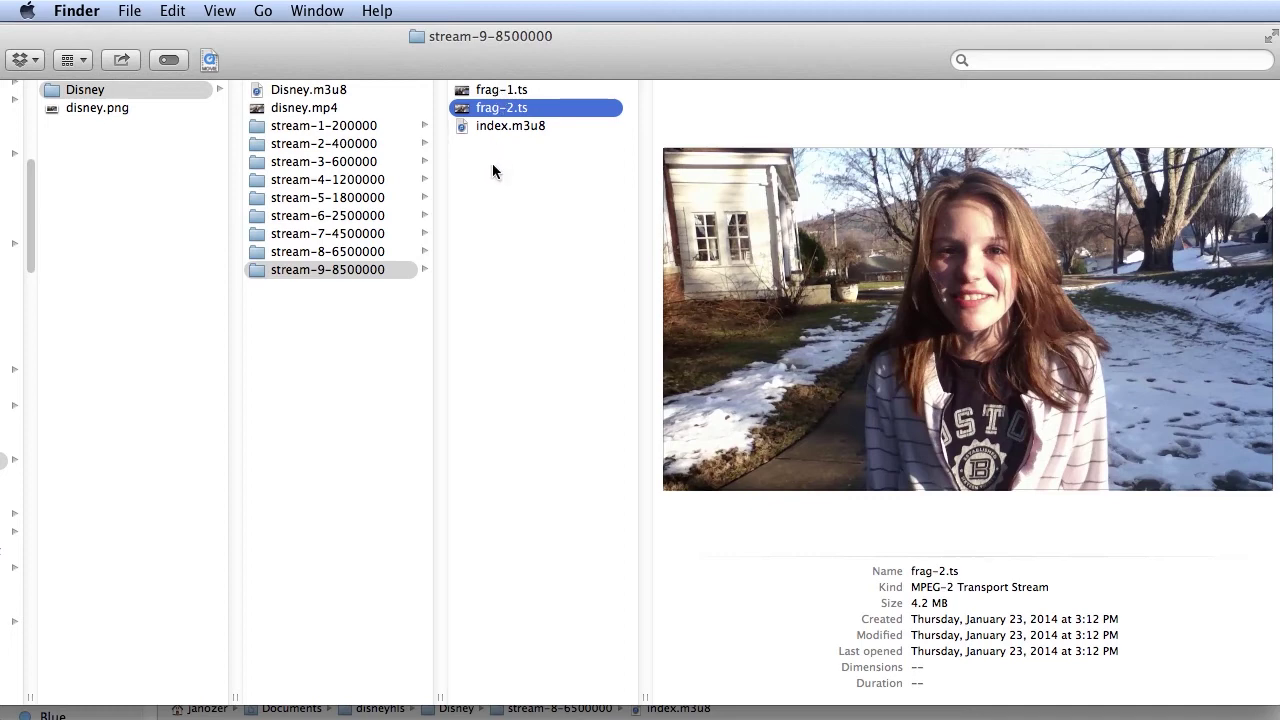
Inspect the Disney.m3u8 playlist in the Disney HLS output folder in Finder.
left_click(314, 91)
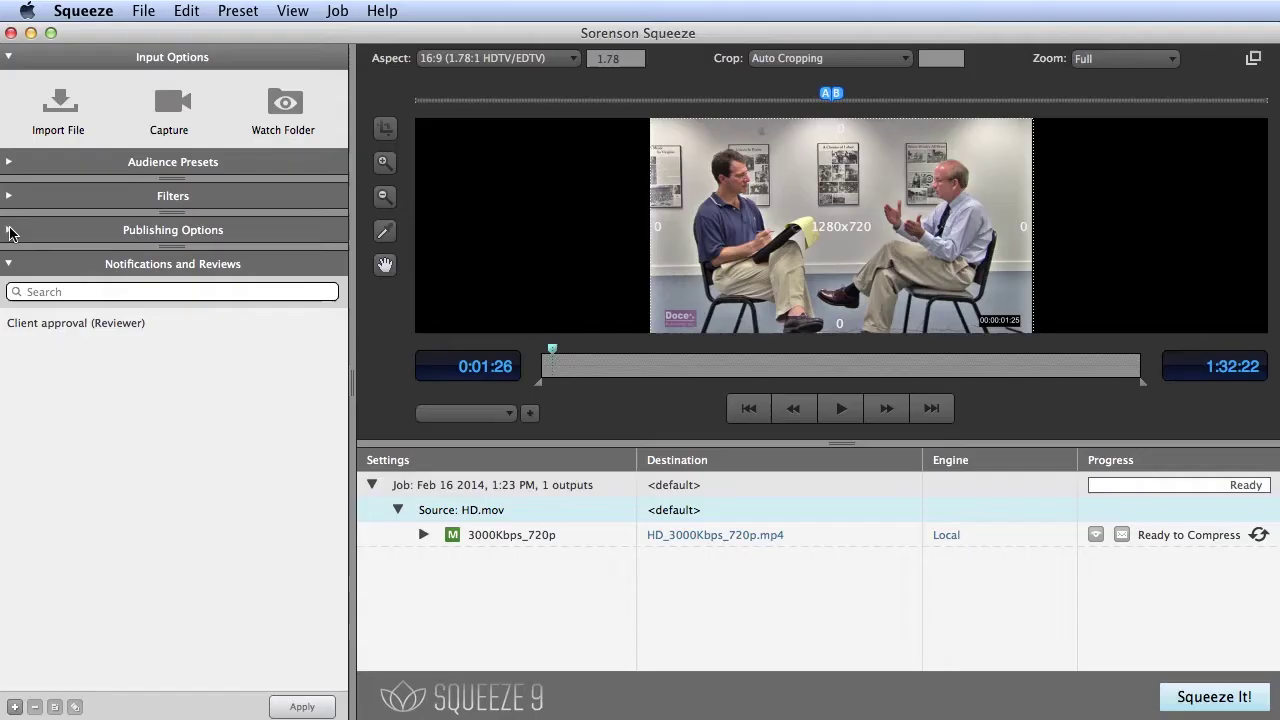
Add Sorenson 360 publishing and the Client approval reviewer notification to the 3000Kbps_720p output of HD.mov, checking the notification's settings.
left_click(10, 229)
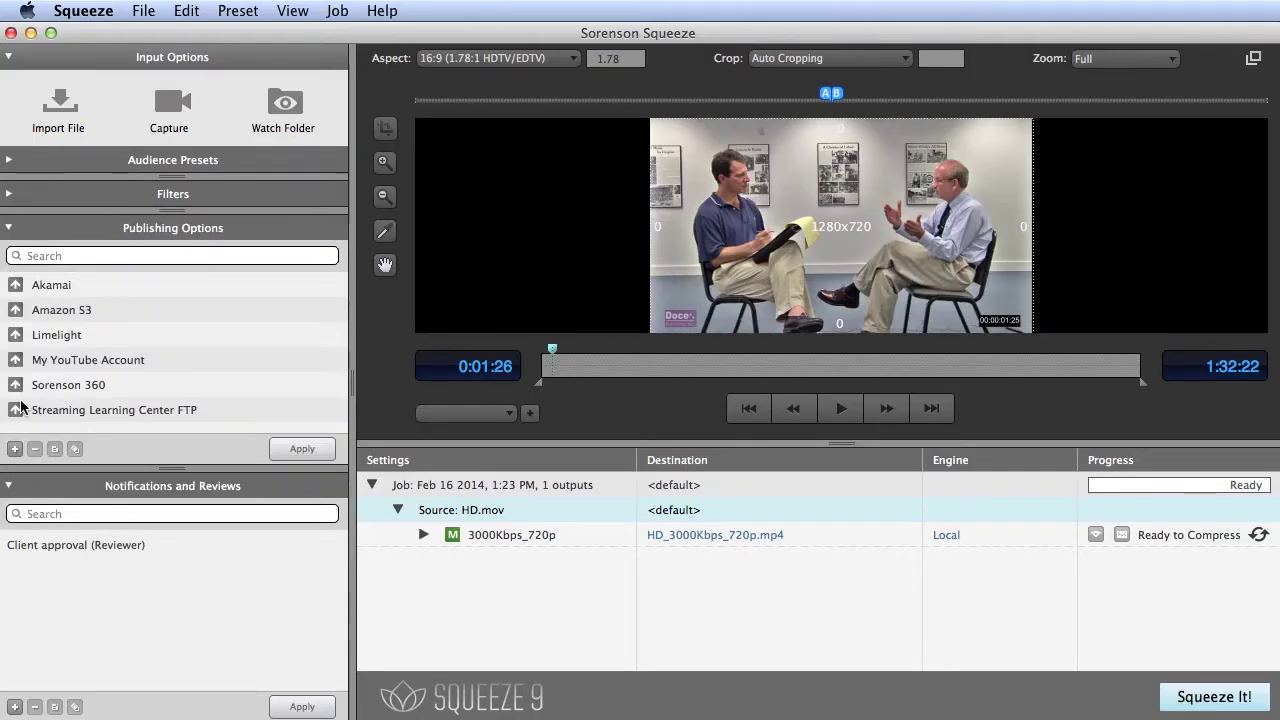
left_click_drag(22, 392, 518, 541)
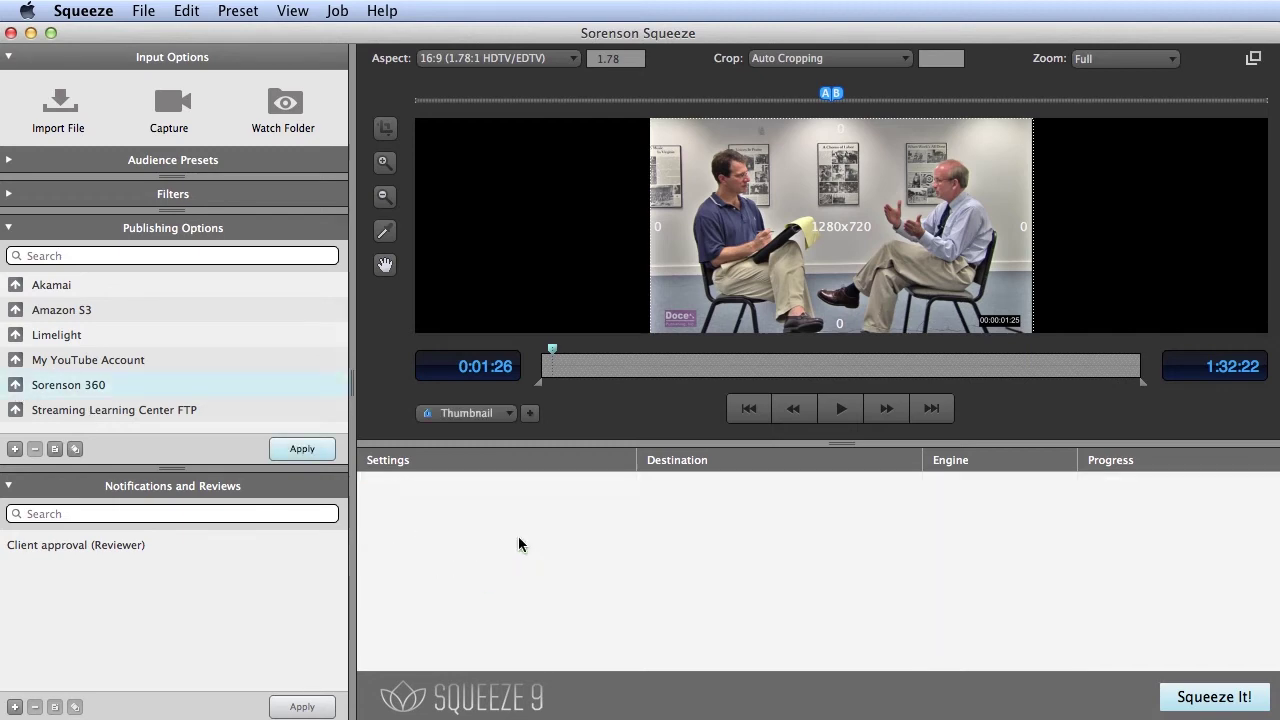
double_click(53, 544)
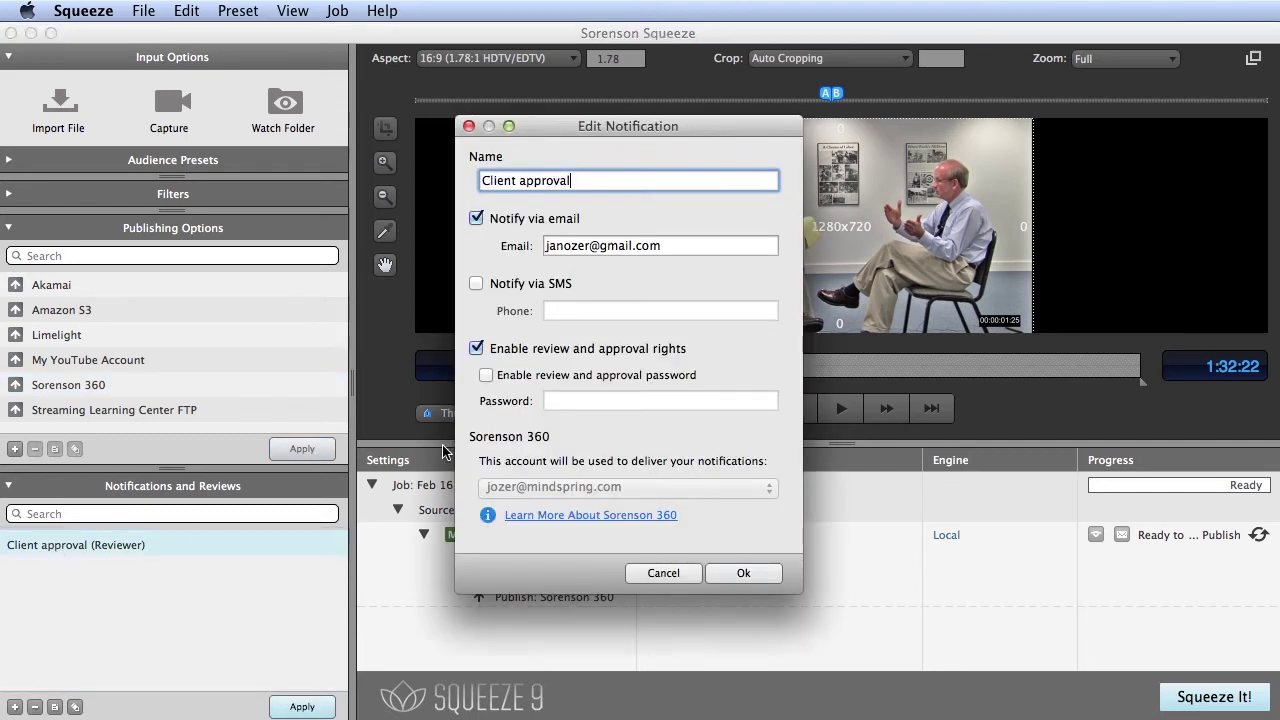
left_click(745, 575)
left_click_drag(90, 545, 564, 558)
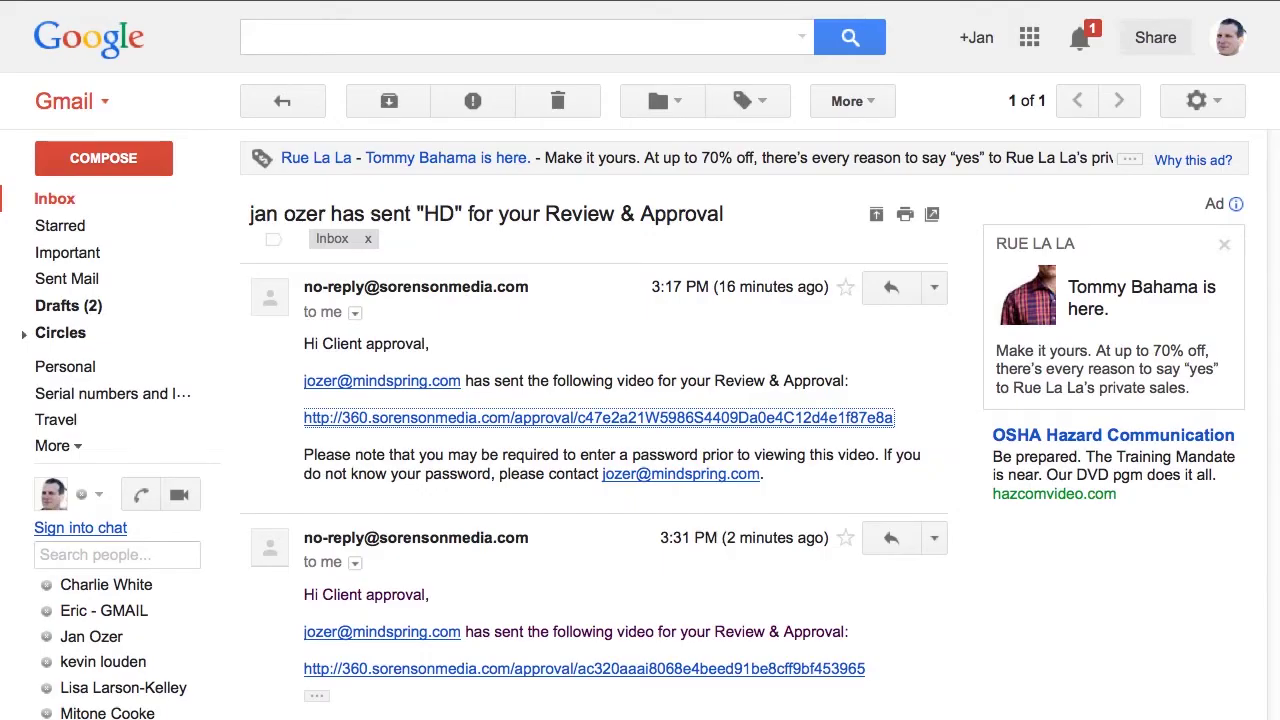
Open the Review & Approval link for the HD video from the earlier Gmail message and play the video.
left_click(456, 417)
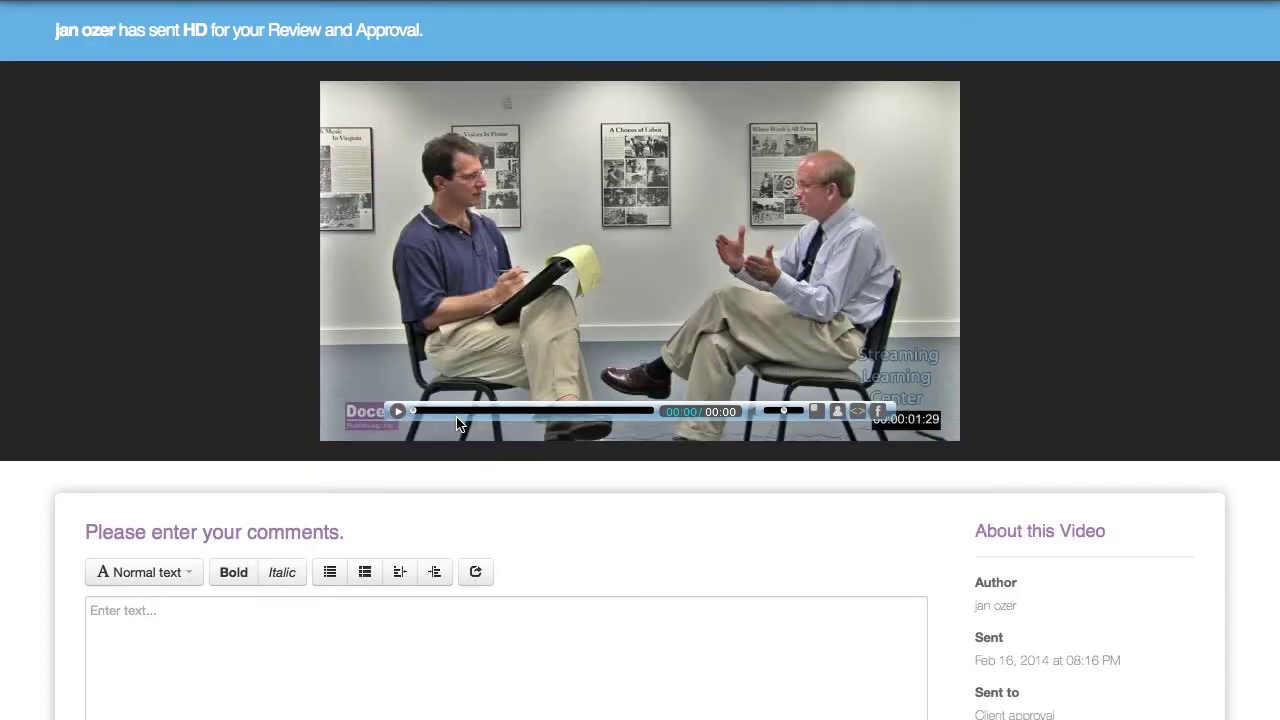
left_click(400, 418)
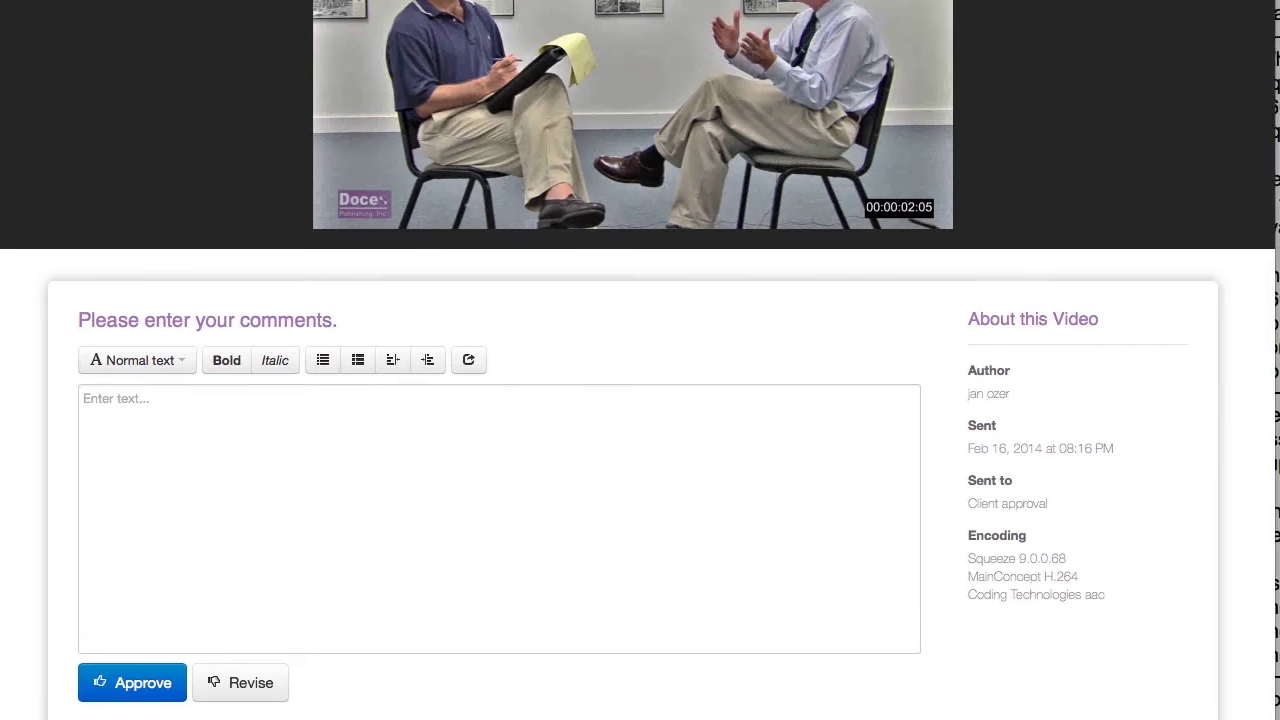
Enter the review comment "Excellent work, as always" and approve the HD video.
left_click(512, 431)
type("Excellent work, as always")
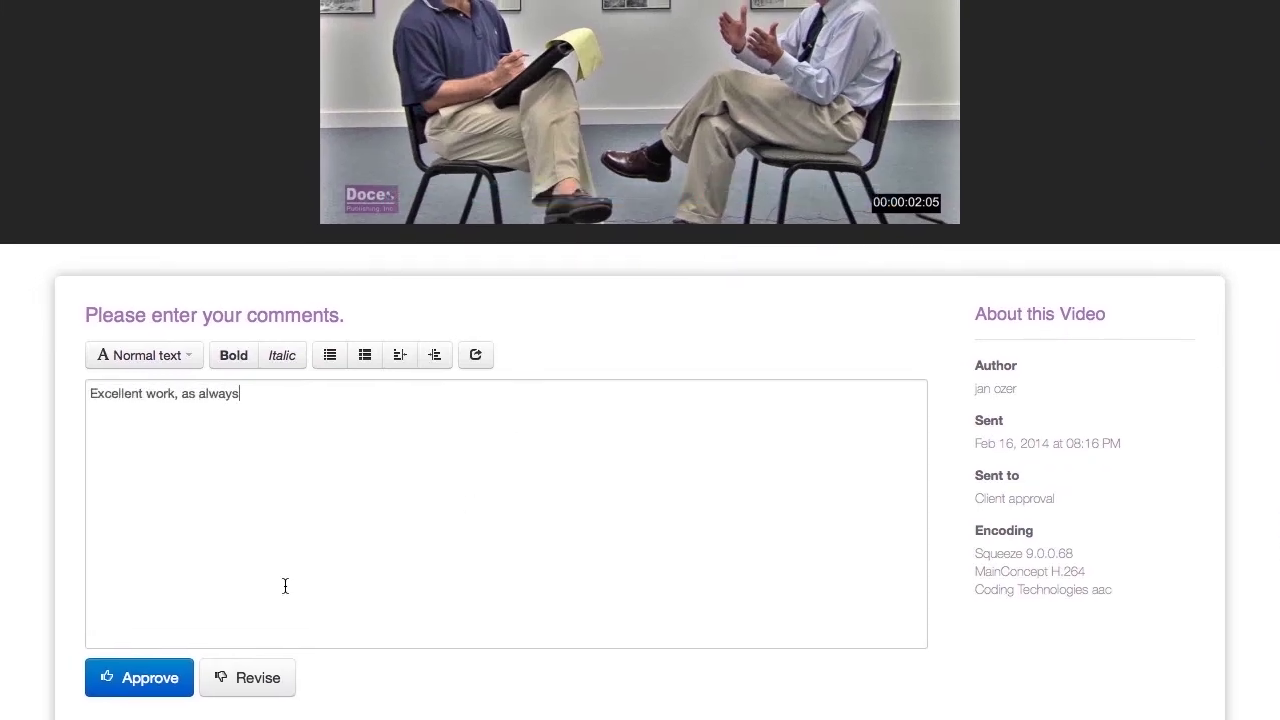
left_click(170, 679)
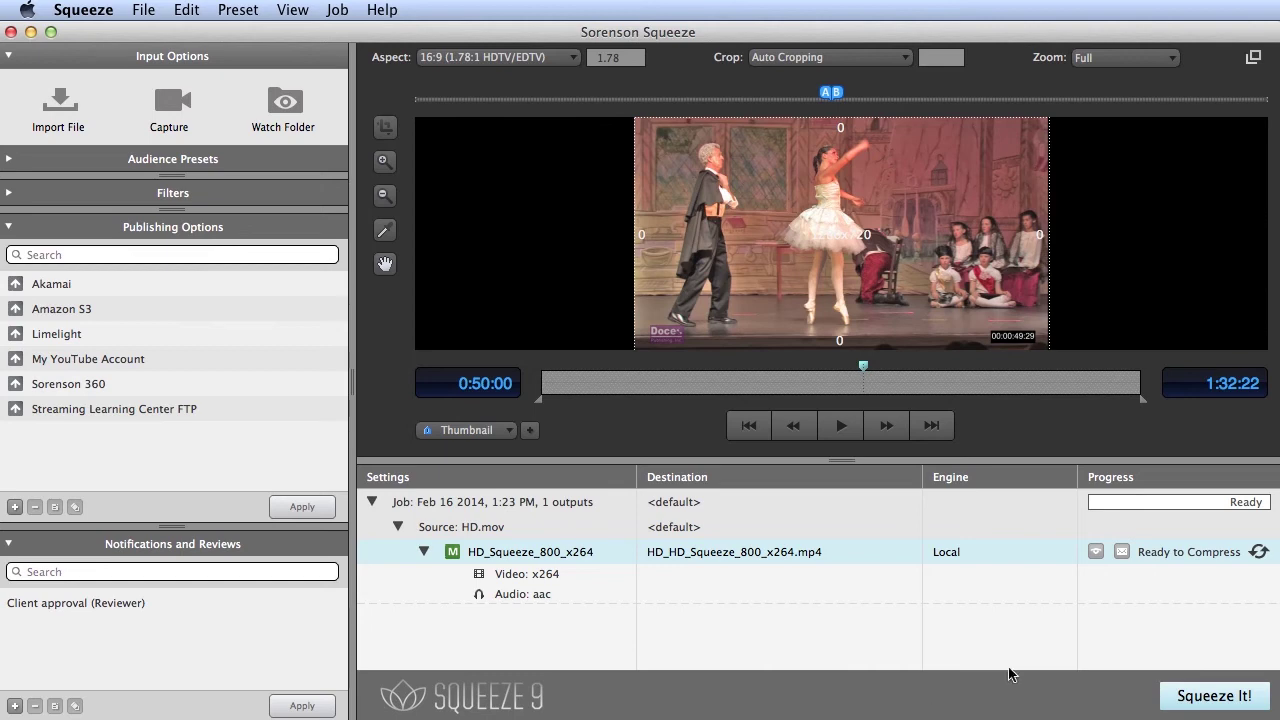
Preview the HD_Squeeze_800_x264 output of HD.mov from Squeeze in QuickTime Player and close the preview.
left_click(1097, 552)
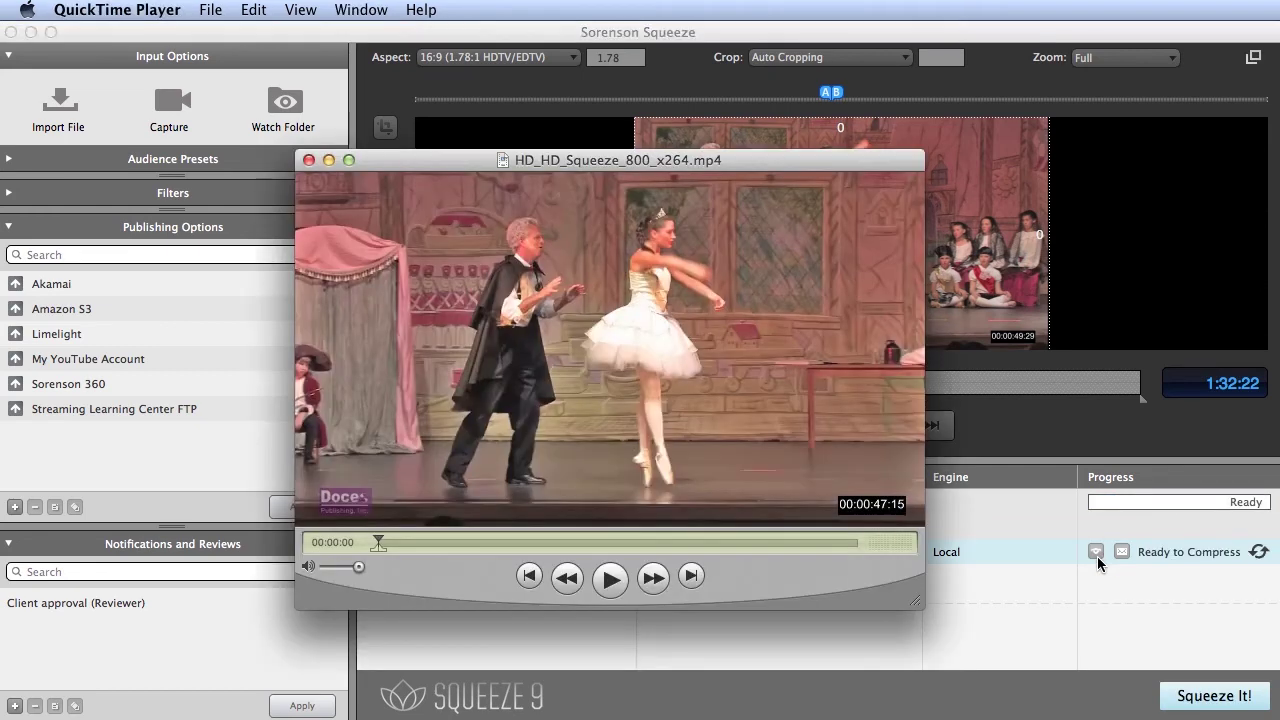
left_click(309, 161)
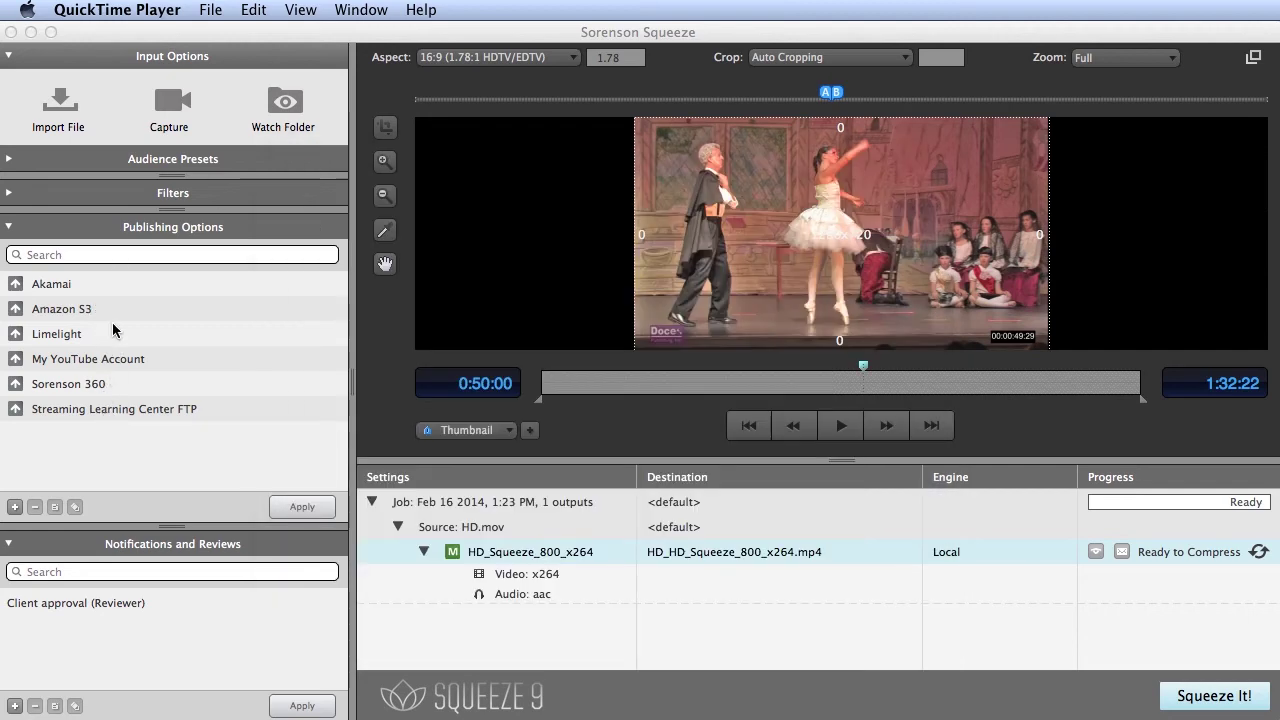
Open the Client approval reviewer notification's settings.
double_click(79, 603)
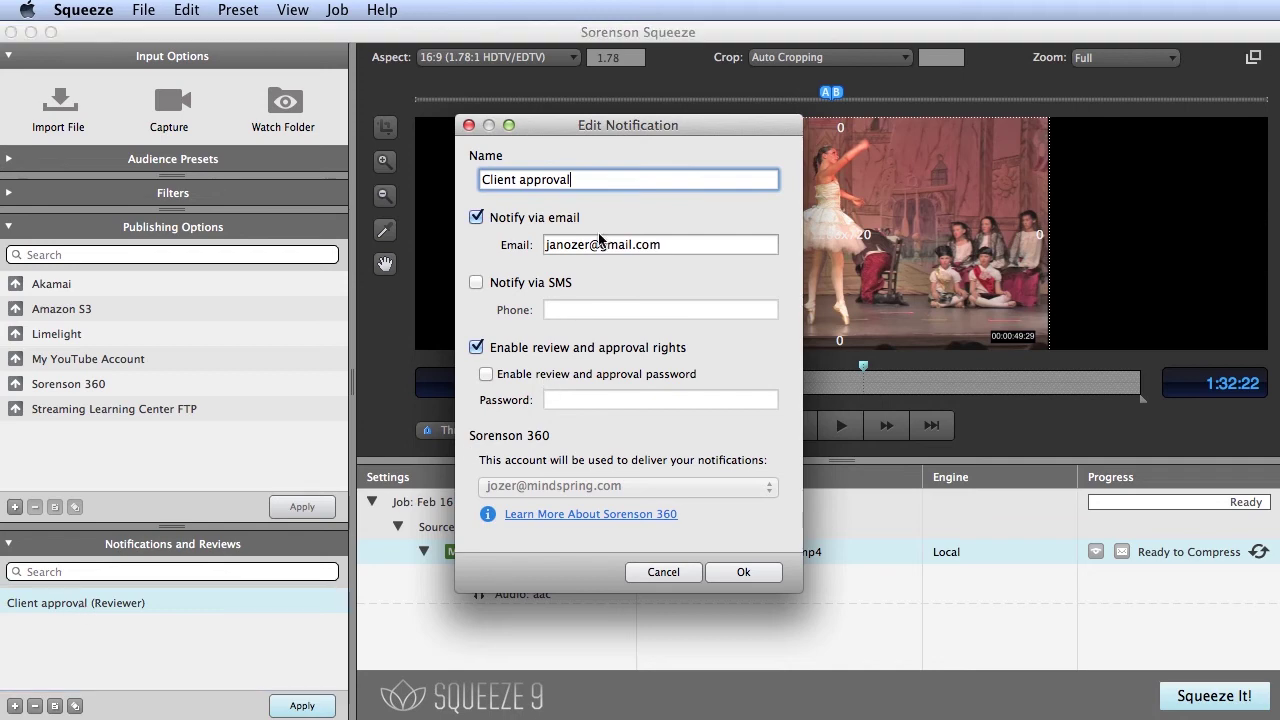